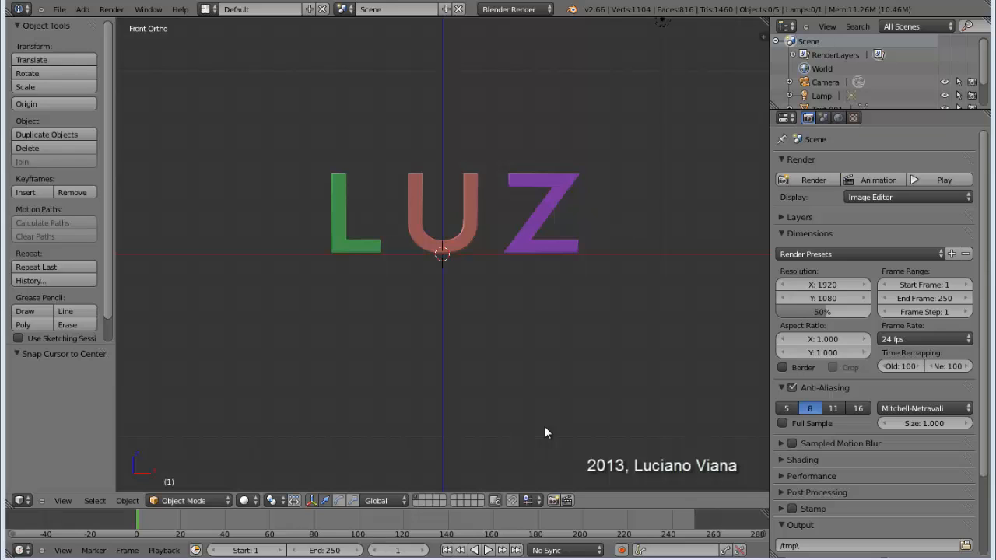
Add a mesh plane at the scene origin, working from the top view.
left_click(549, 9)
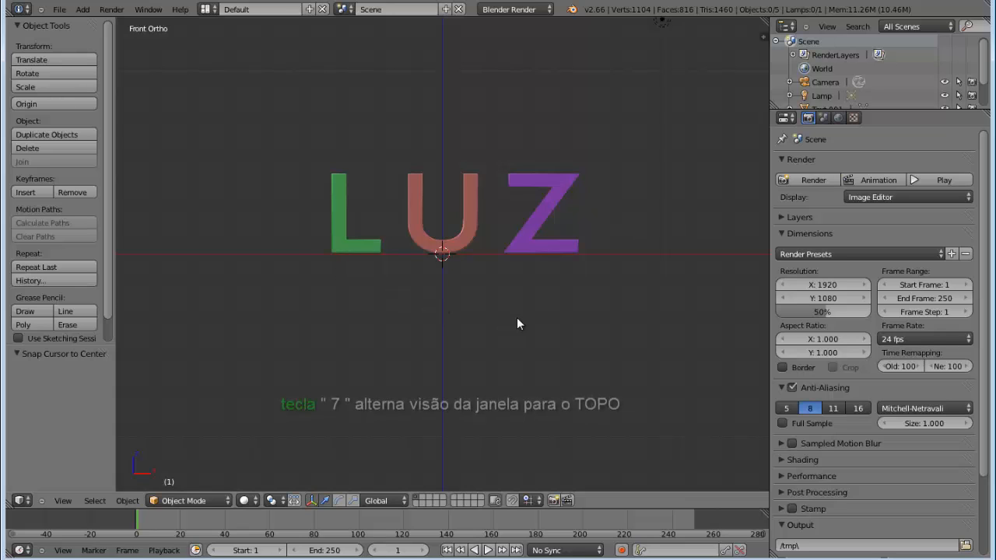
key("KP_7")
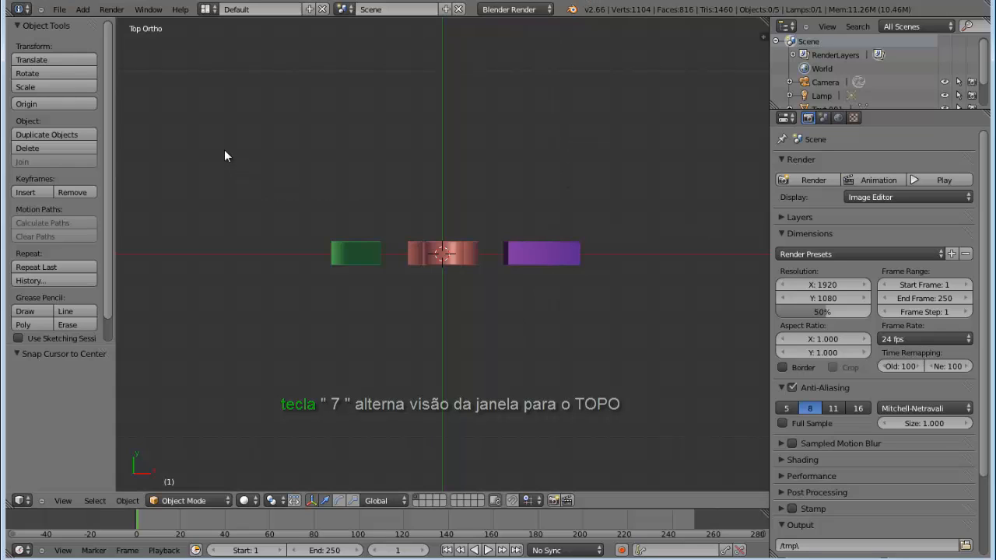
key("shift+a")
mouse_move(218, 132)
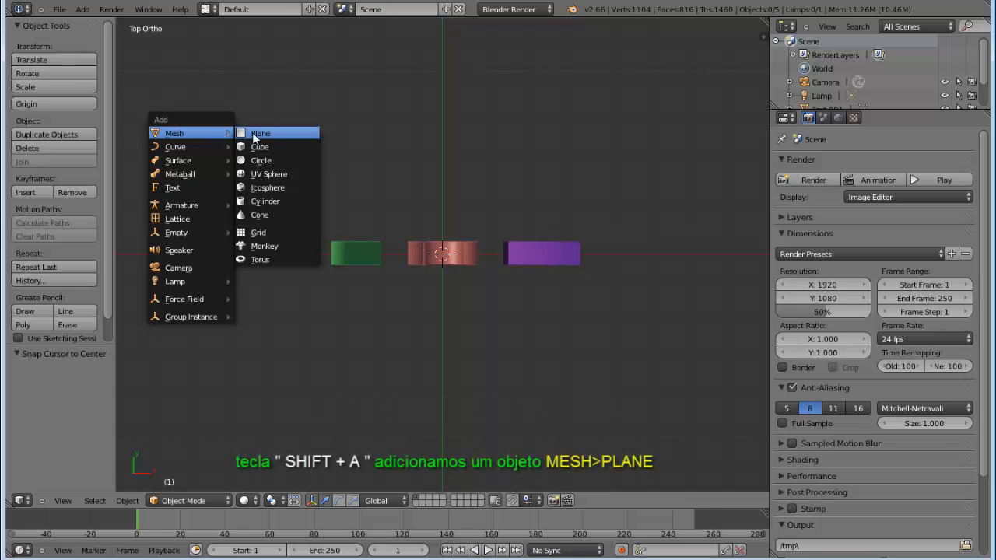
left_click(252, 133)
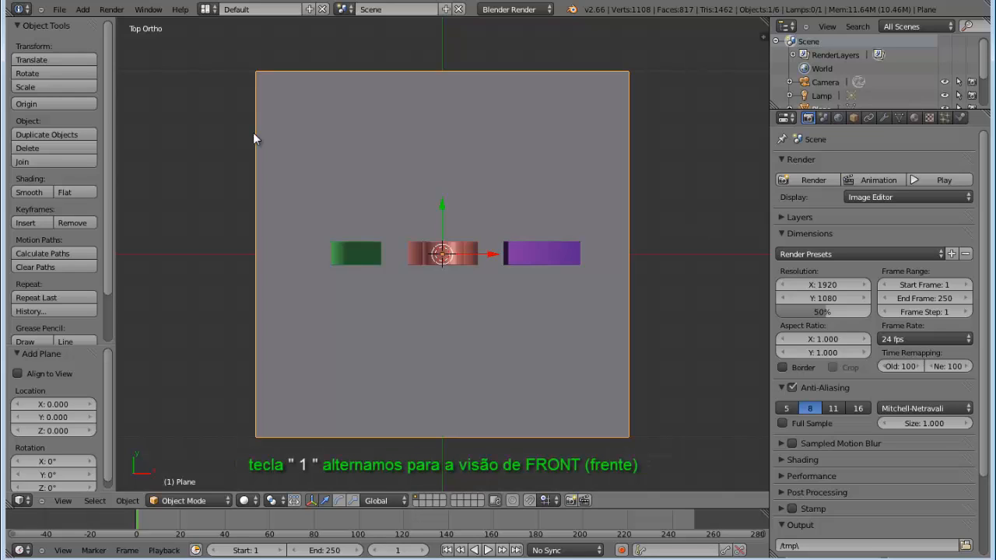
Select the letters L, U and Z together in front view and raise them about 0.51 along Z above the plane.
key("1")
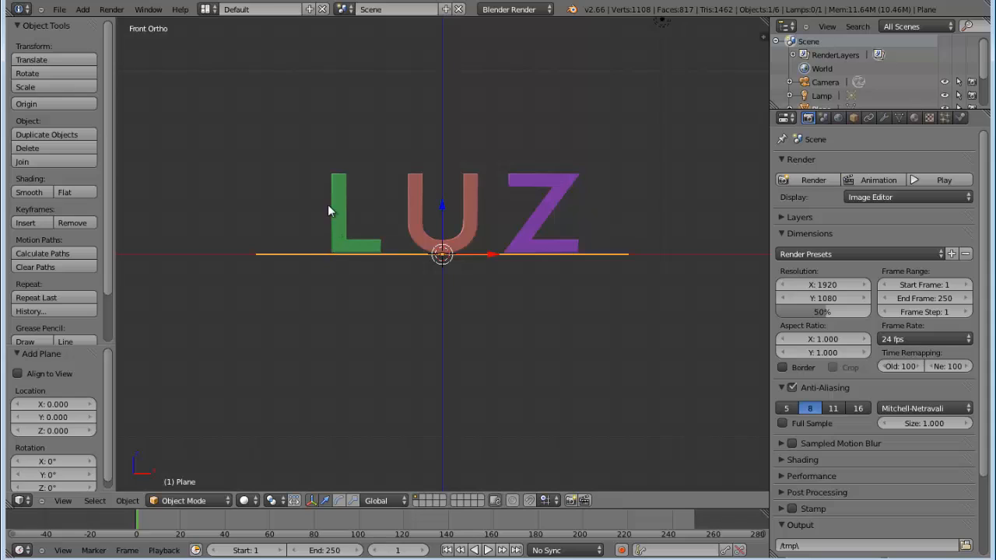
right_click(336, 183)
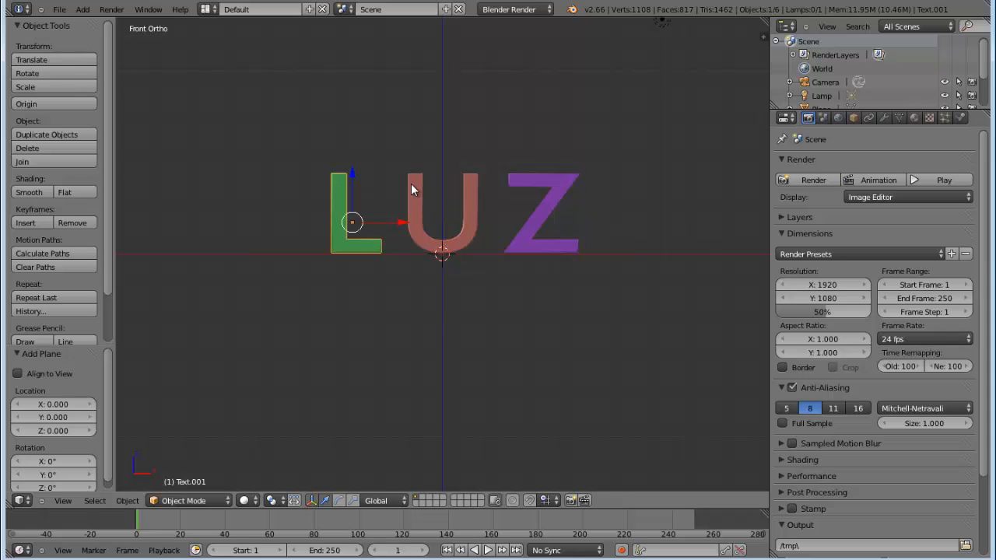
right_click(411, 189, "shift")
right_click(527, 184, "shift")
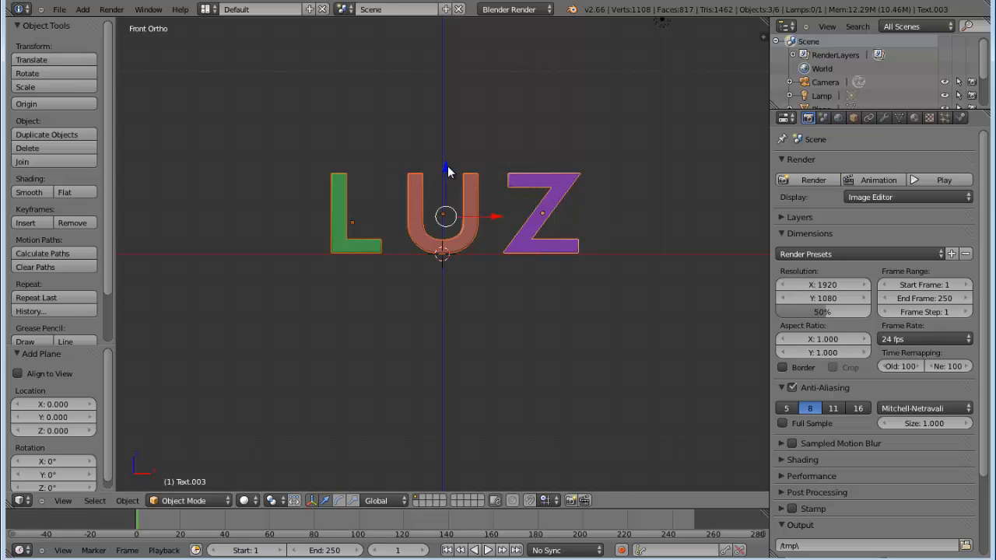
left_click_drag(448, 171, 448, 73)
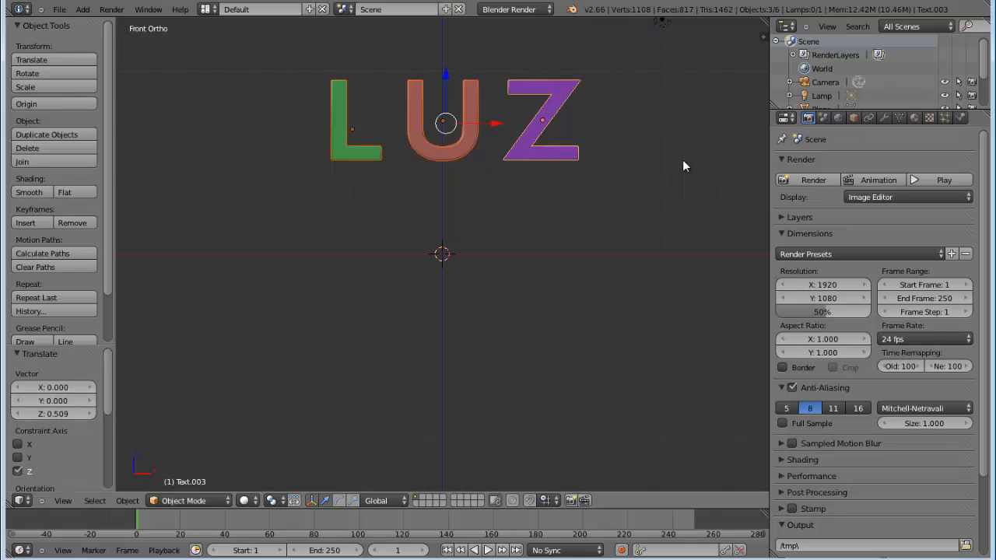
Fly the camera closer to the letters and plane so that they fill more of the camera frame.
key("KP_0")
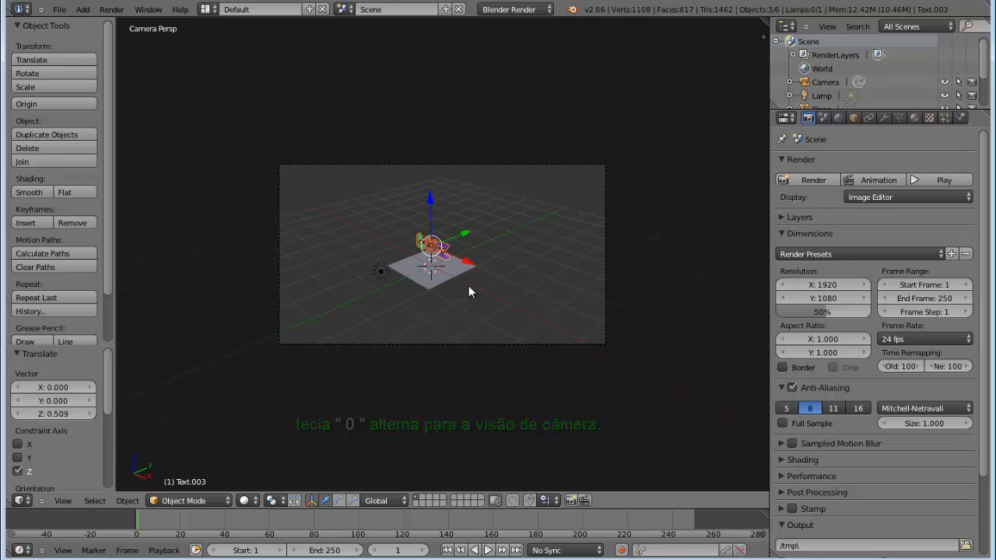
key("shift+f")
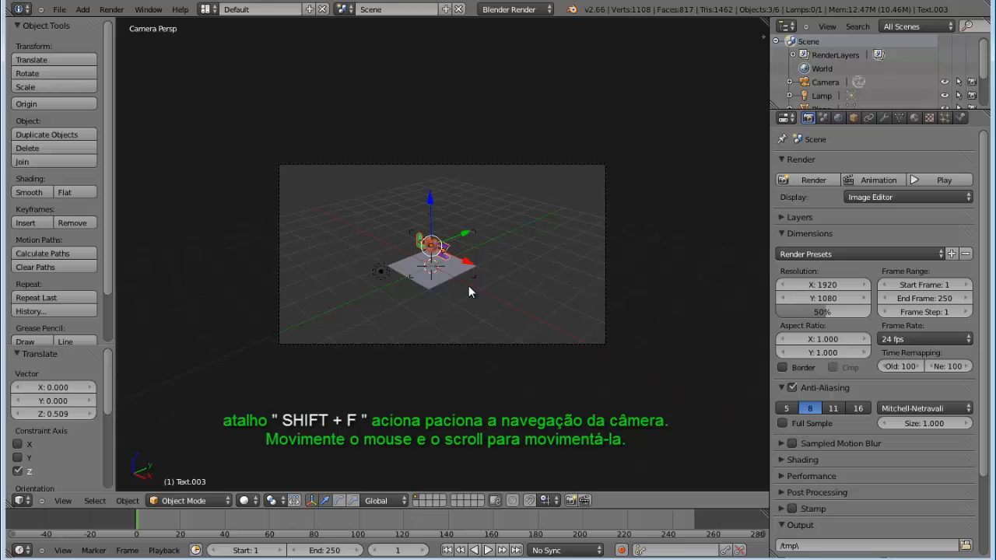
scroll(452, 282, "up", 2)
scroll(453, 287, "down", 2)
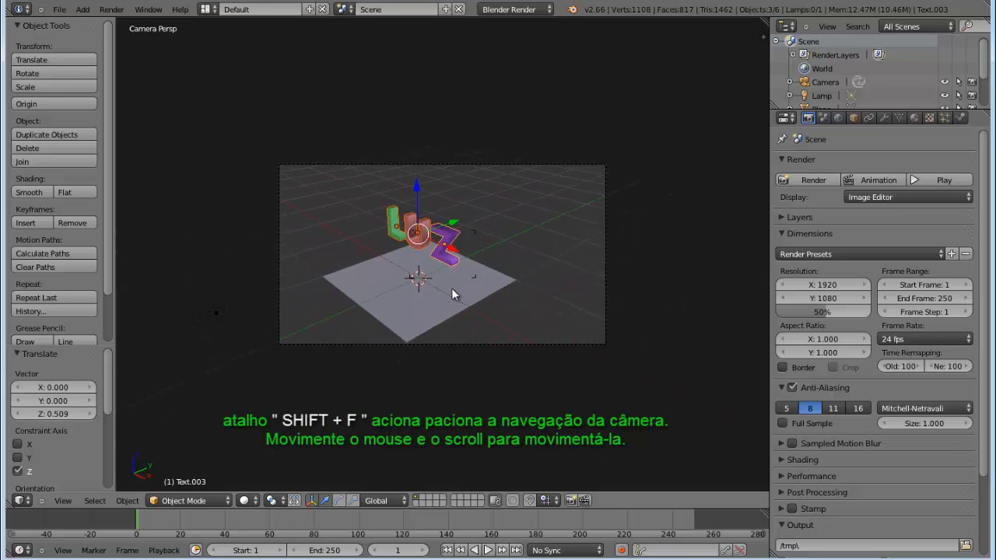
scroll(452, 289, "up", 2)
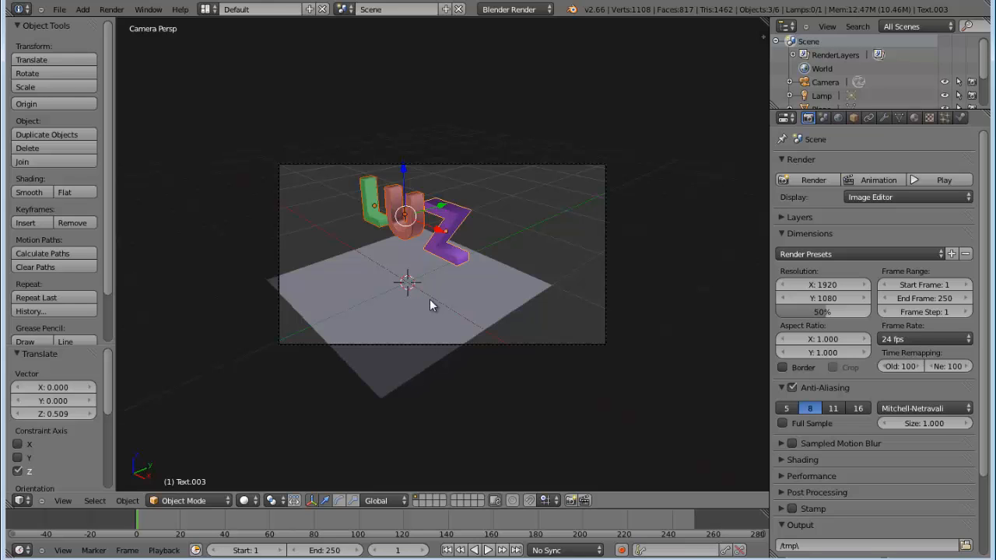
key("KP_1")
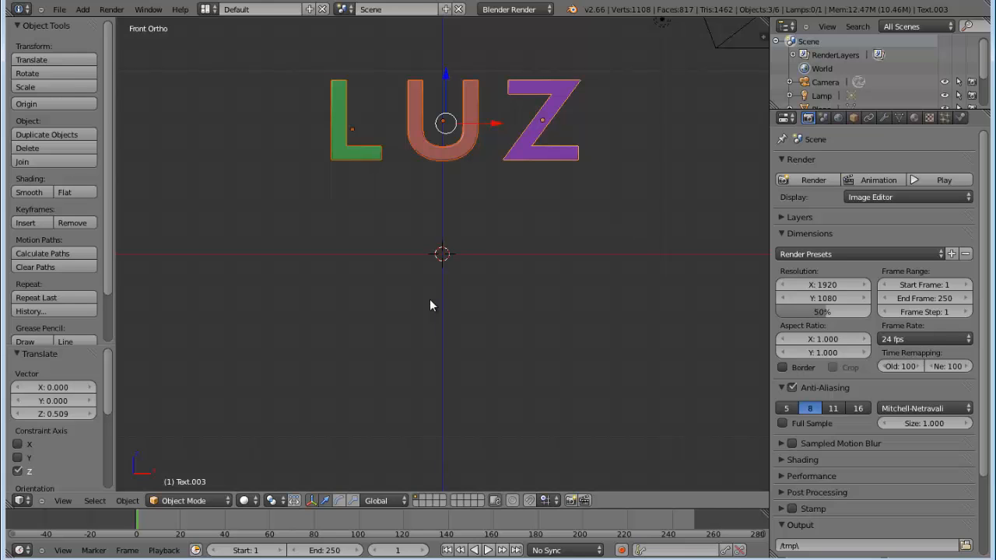
key("KP_0")
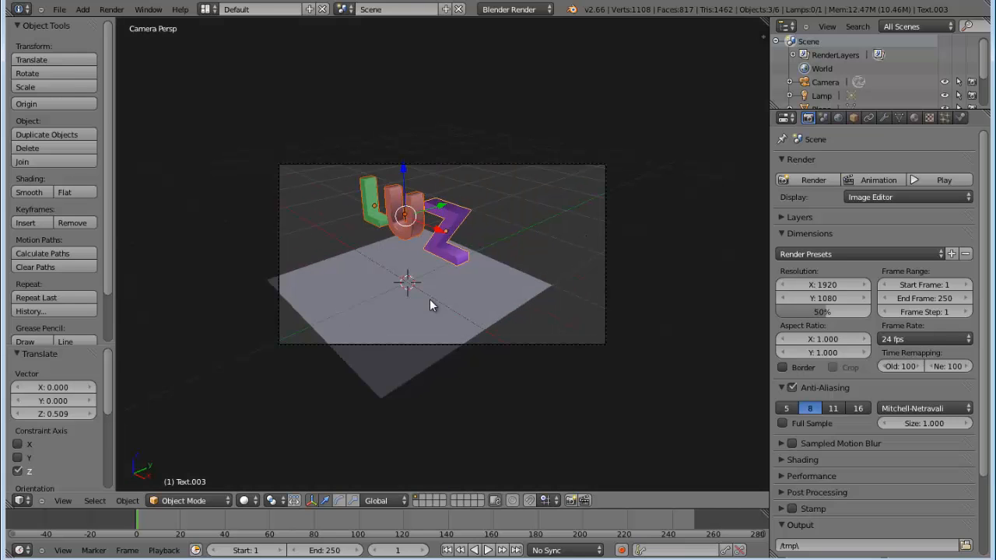
scroll(520, 257, "down", 3)
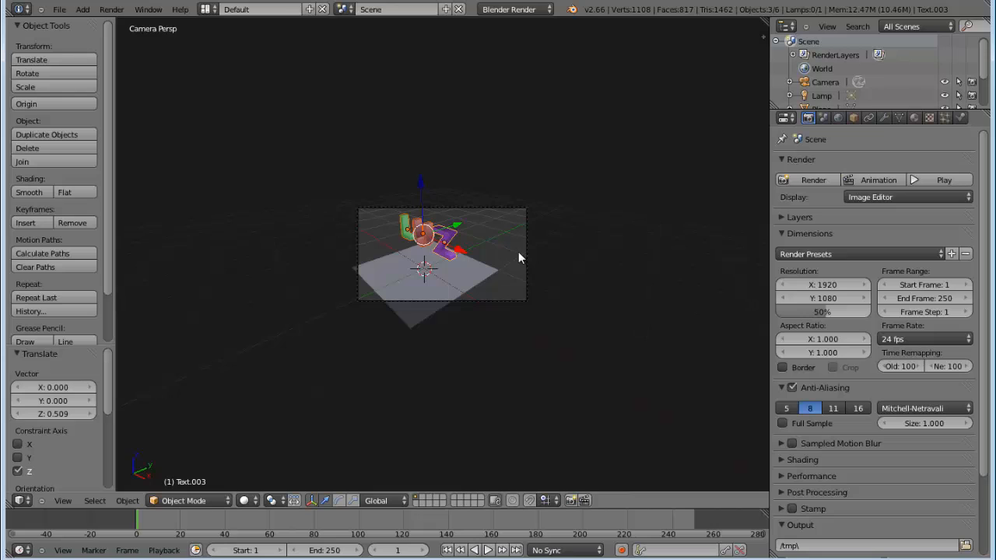
scroll(321, 231, "up", 2)
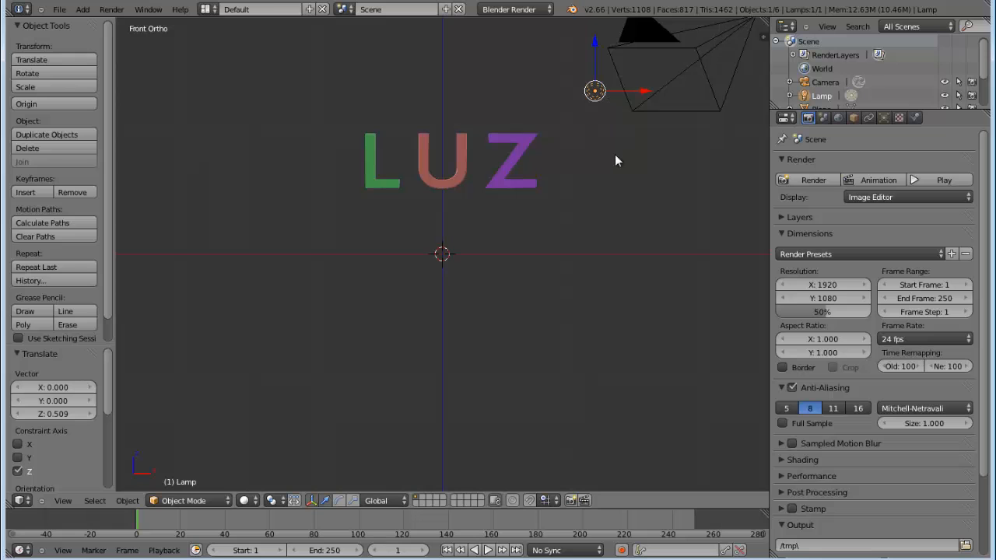
Place the lamp in front of the letters with two moves of about (0.27, 0.51, 0.22) and (-1.20, -0.18, 0.02).
middle_click_drag(615, 154, 516, 182)
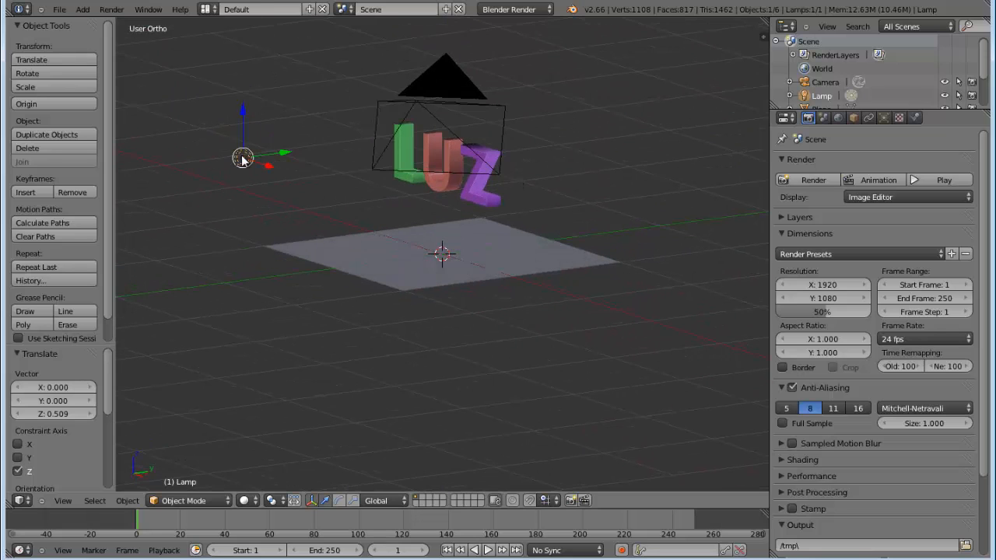
key("g")
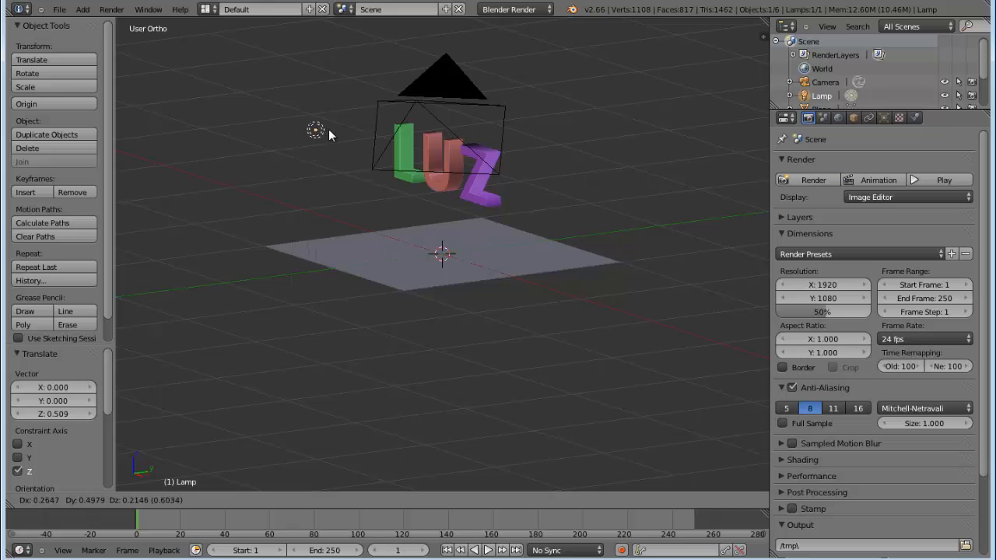
left_click(325, 134)
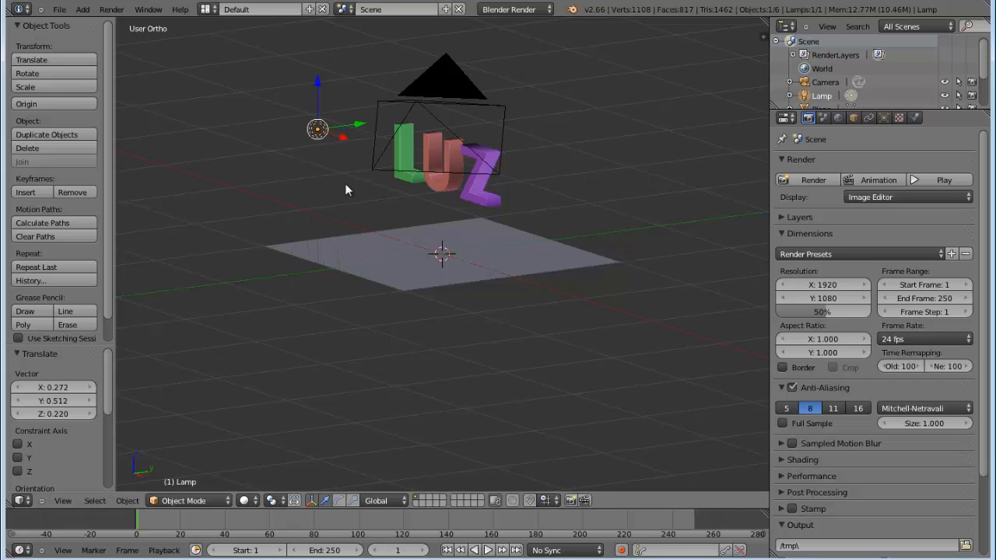
middle_click_drag(344, 183, 431, 221)
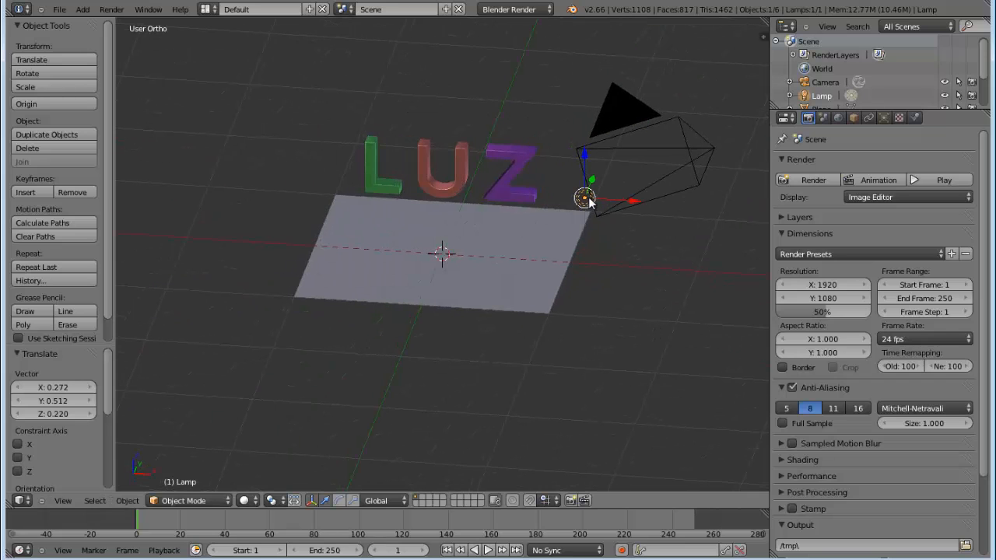
key("g")
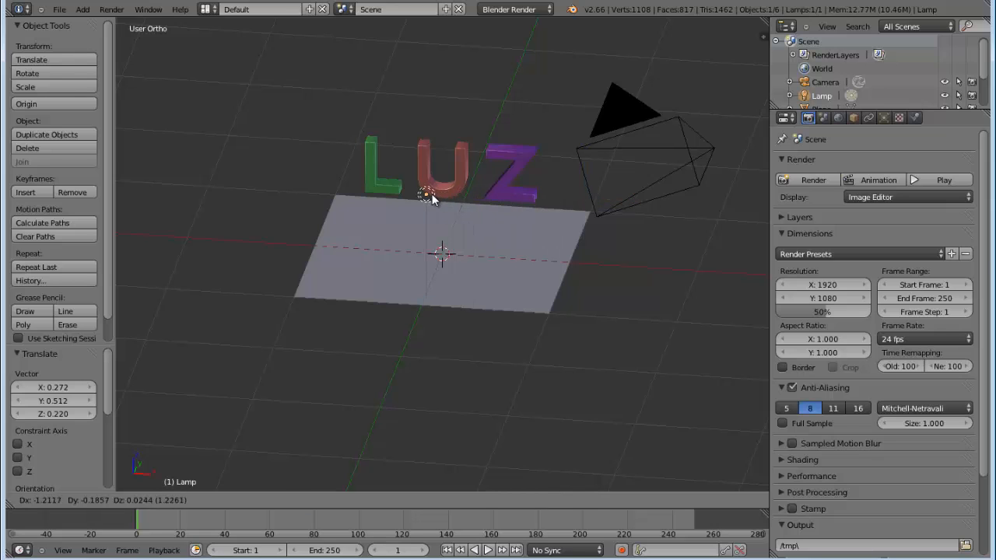
left_click(433, 196)
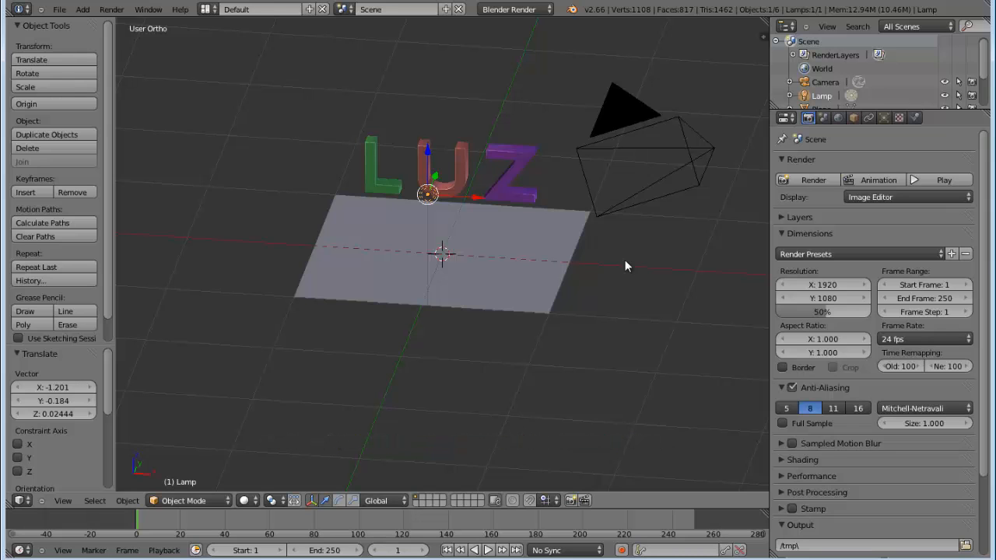
Render the current frame to check the lighting, close the render and inspect the framing through the camera view.
key("F12")
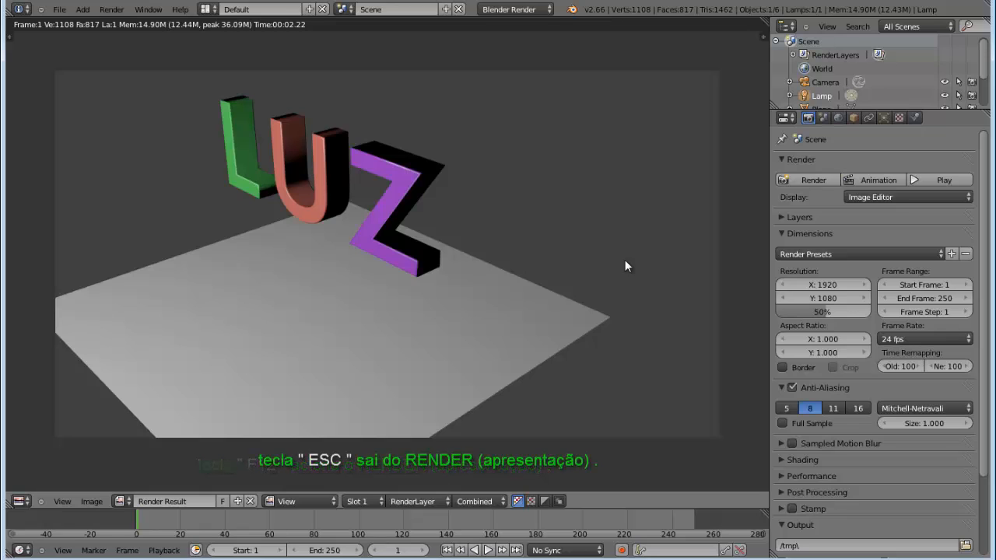
key("Escape")
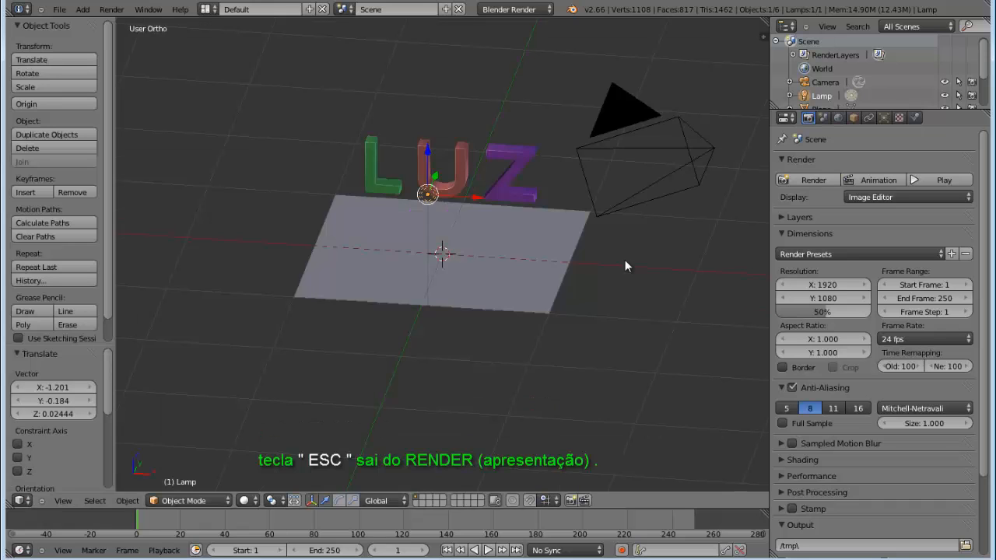
key("KP_0")
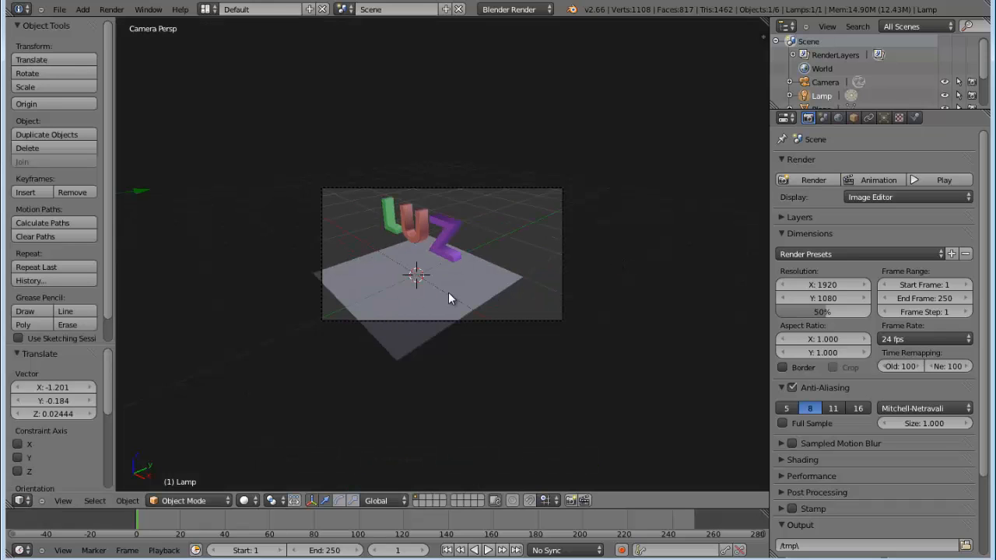
scroll(448, 300, "up", 3)
scroll(448, 300, "up", 1)
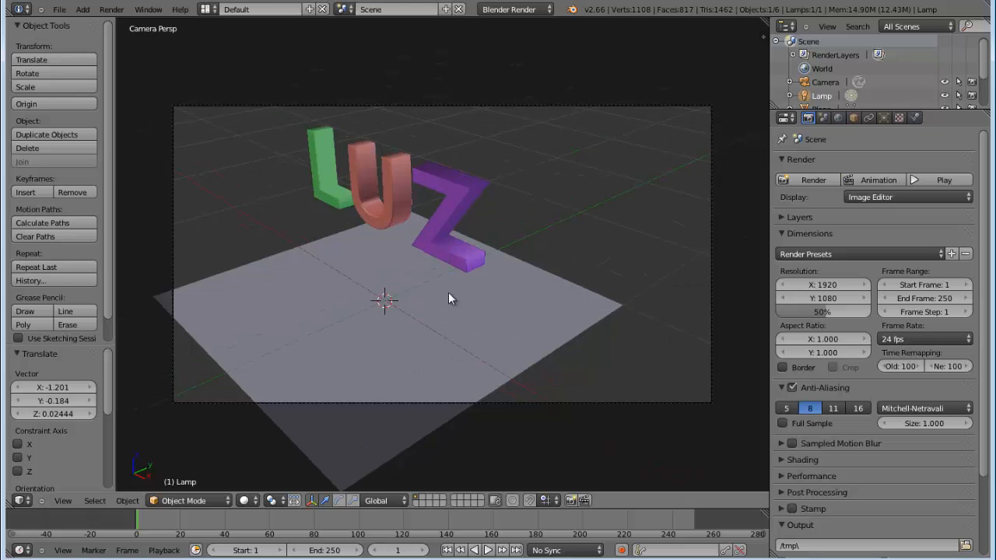
scroll(448, 300, "down", 1)
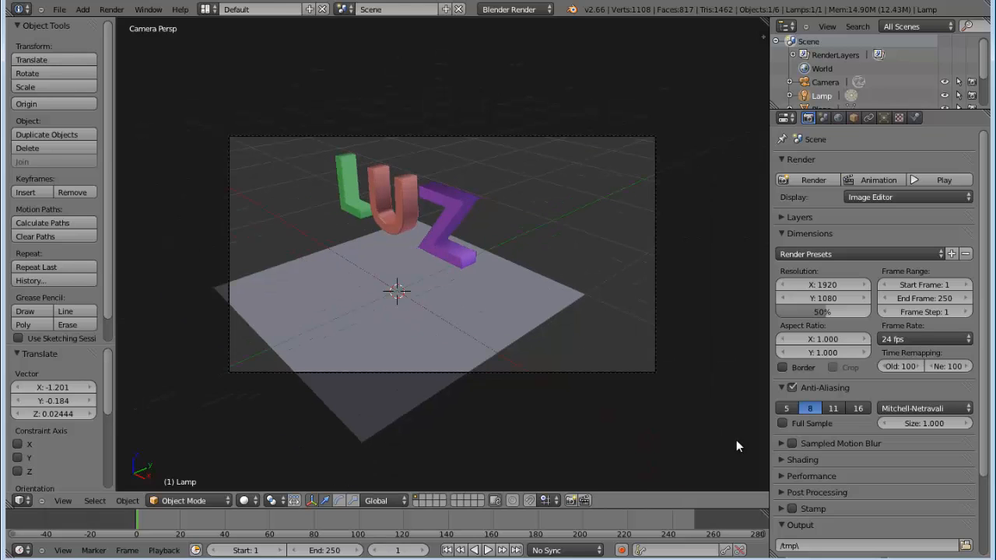
key("KP_0")
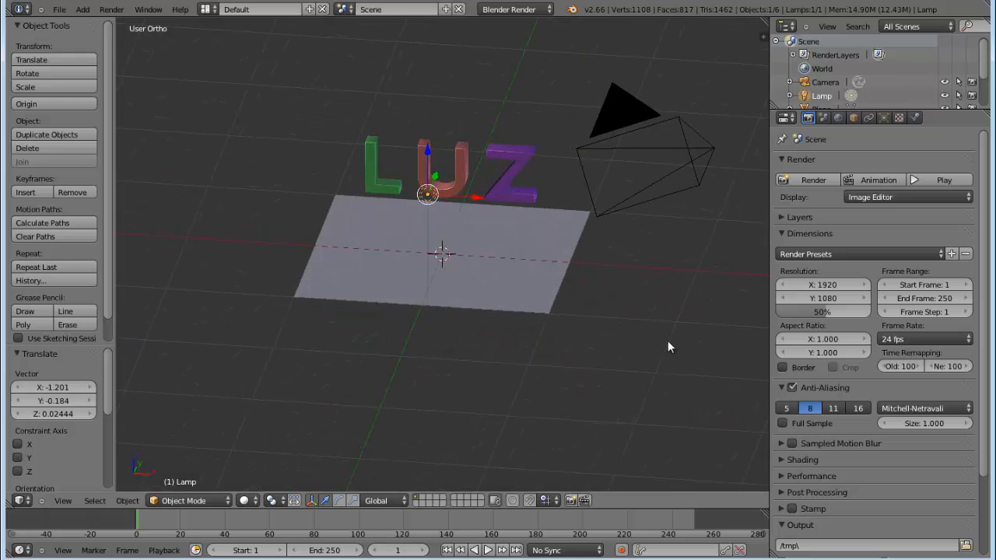
Switch the render engine to Blender Game and open the physics settings of the green letter L.
middle_click_drag(632, 274, 585, 260)
scroll(429, 299, "up", 3)
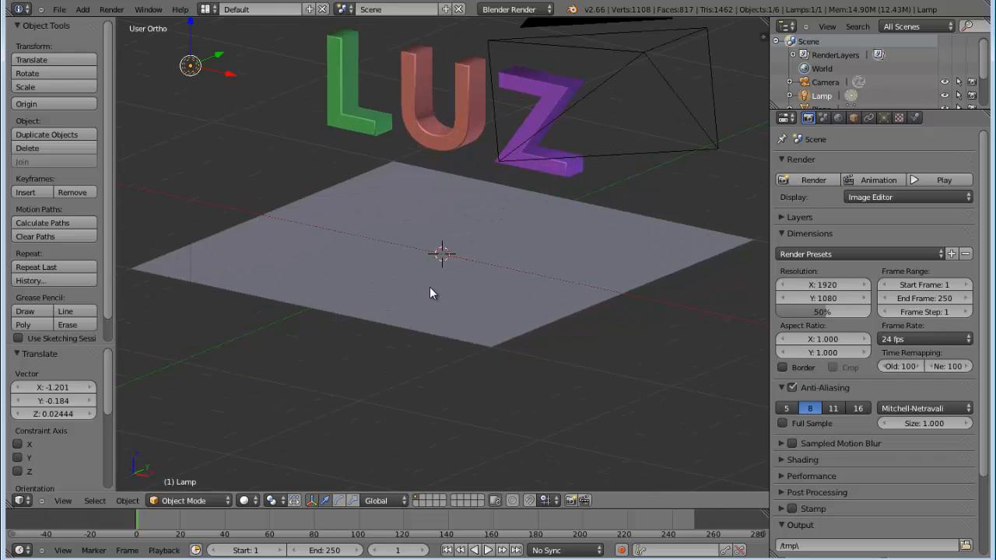
scroll(430, 288, "up", 3, "shift")
scroll(430, 287, "down", 2, "shift")
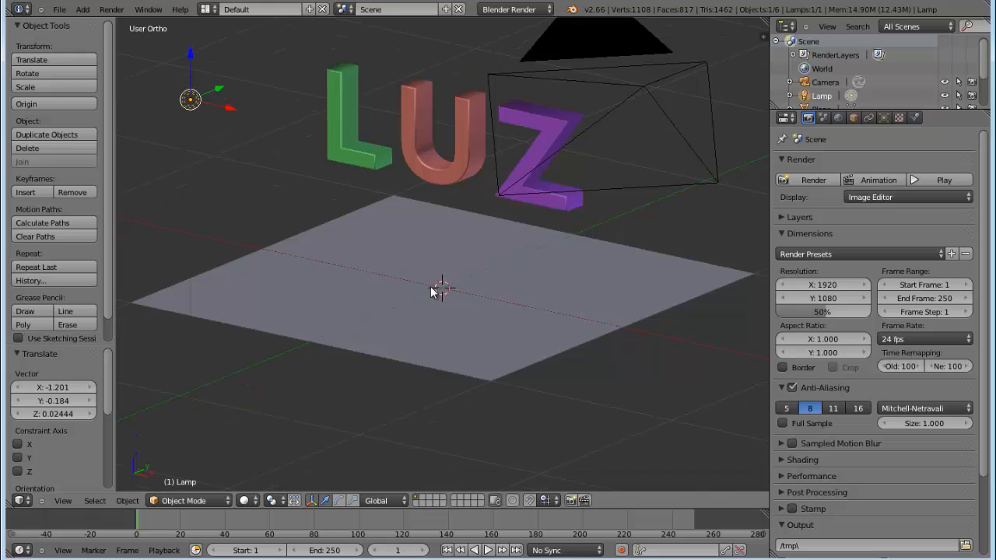
scroll(431, 286, "up", 2, "shift")
scroll(430, 286, "down", 3, "shift")
scroll(430, 286, "up", 3, "shift")
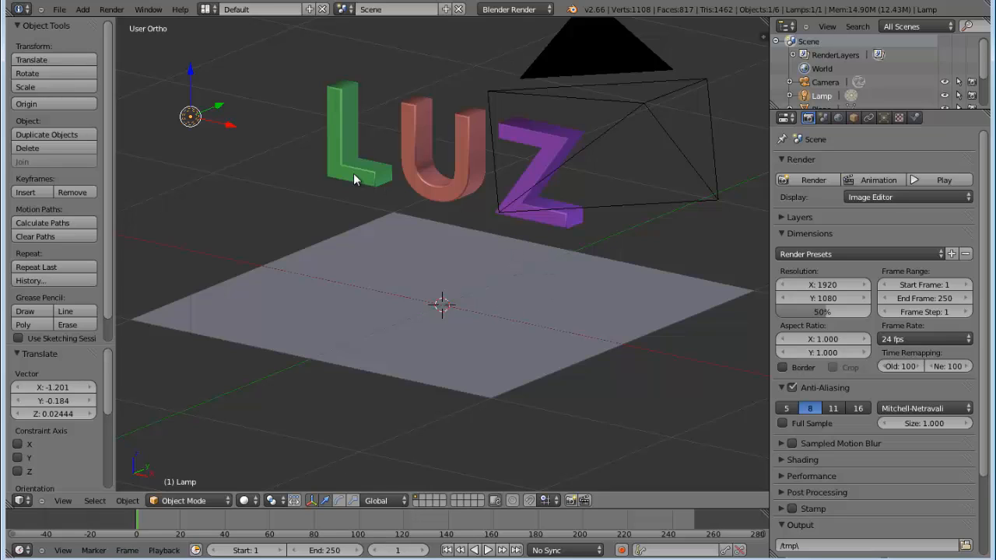
right_click(344, 111)
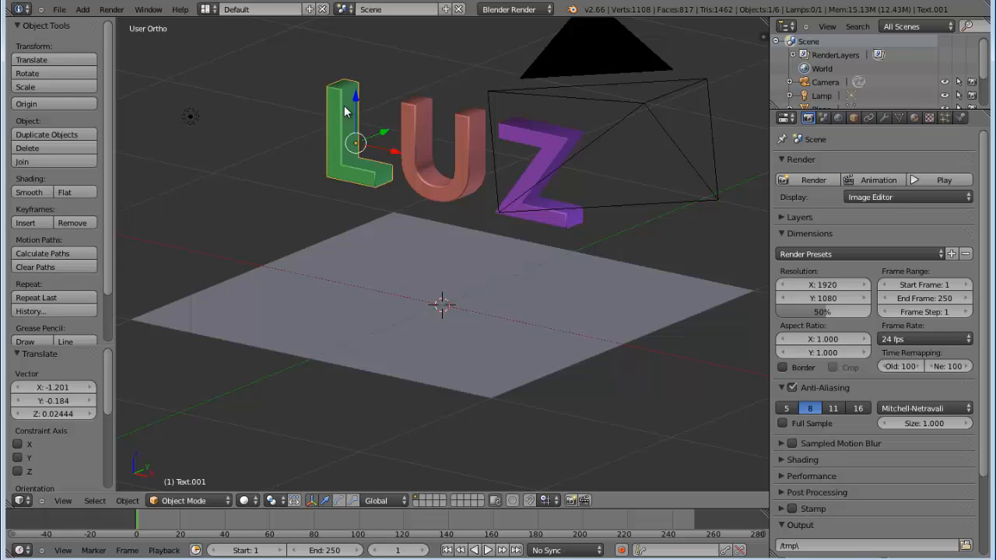
left_click(547, 9)
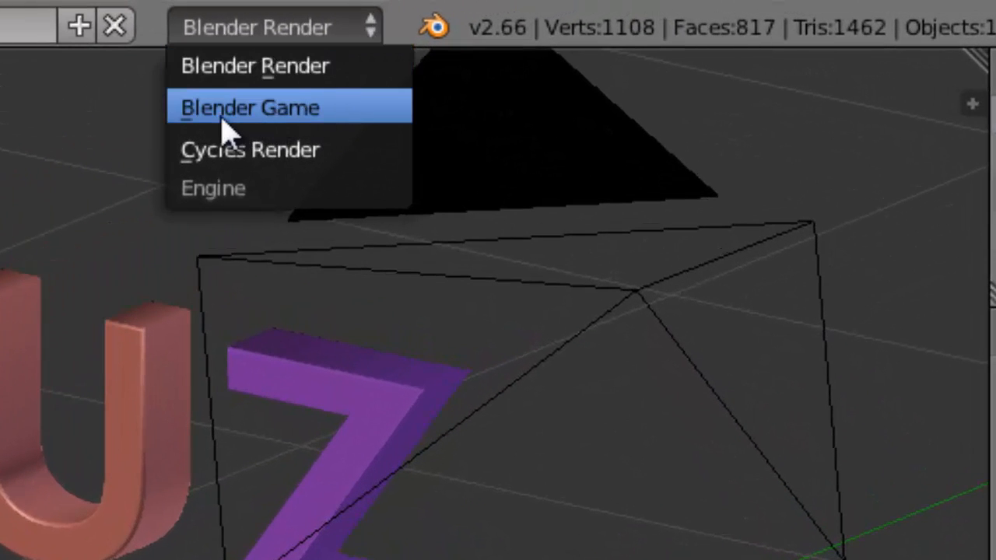
left_click(221, 117)
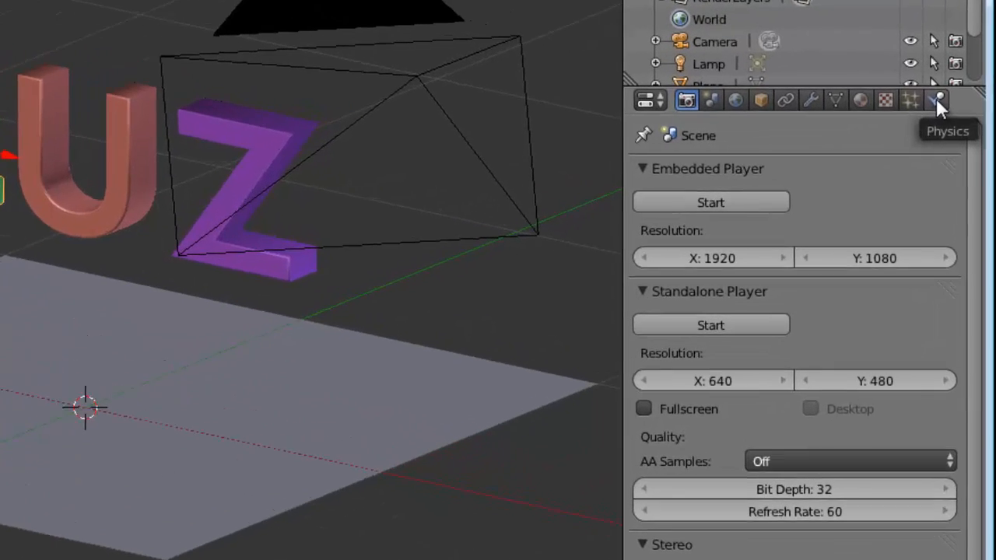
left_click(937, 99)
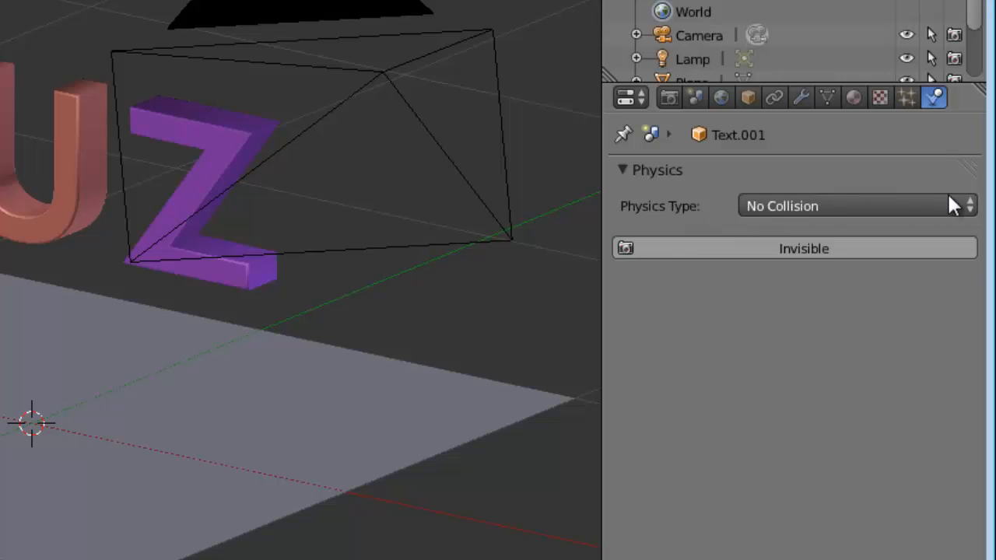
Make the green L a Rigid Body with a radius of 0.221 and test the physics simulation.
left_click(974, 210)
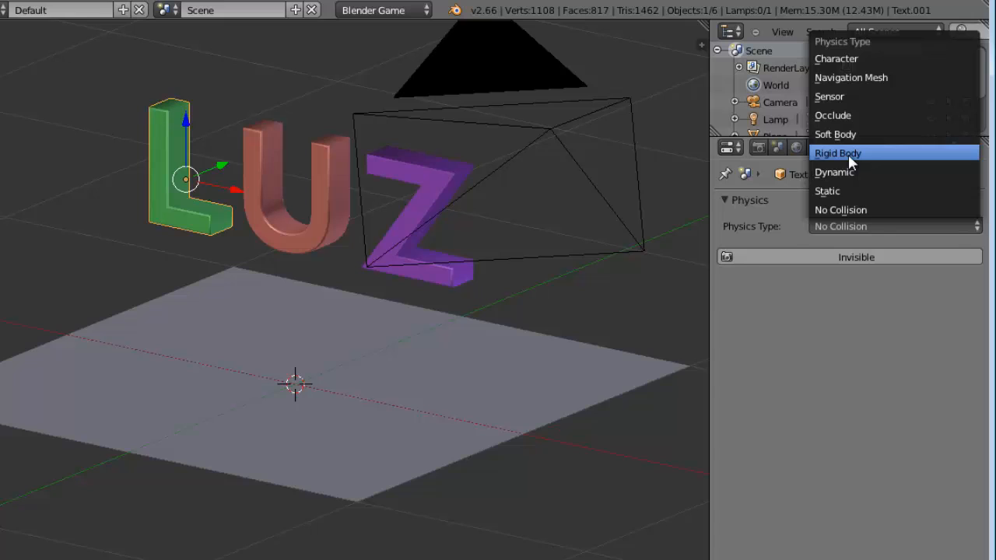
left_click(848, 154)
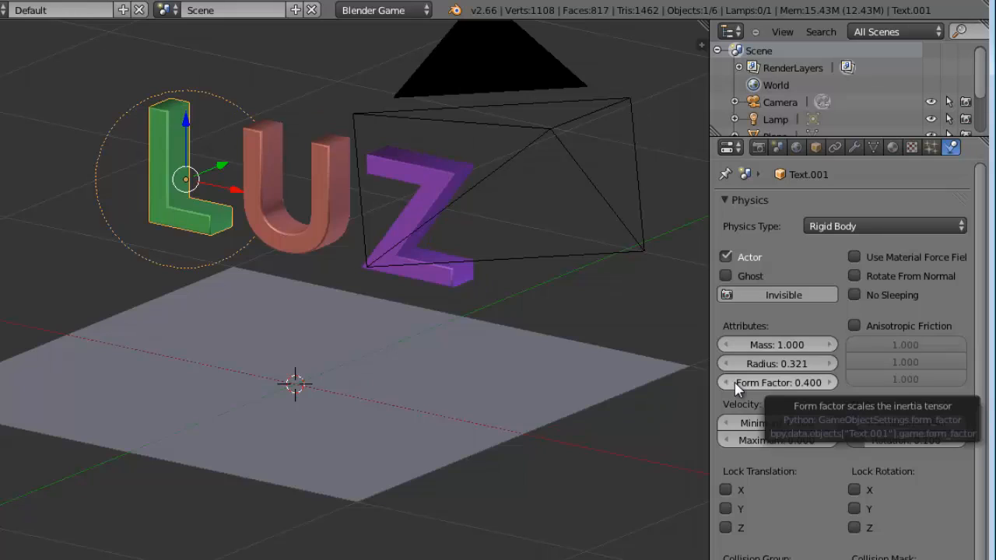
left_click(802, 363)
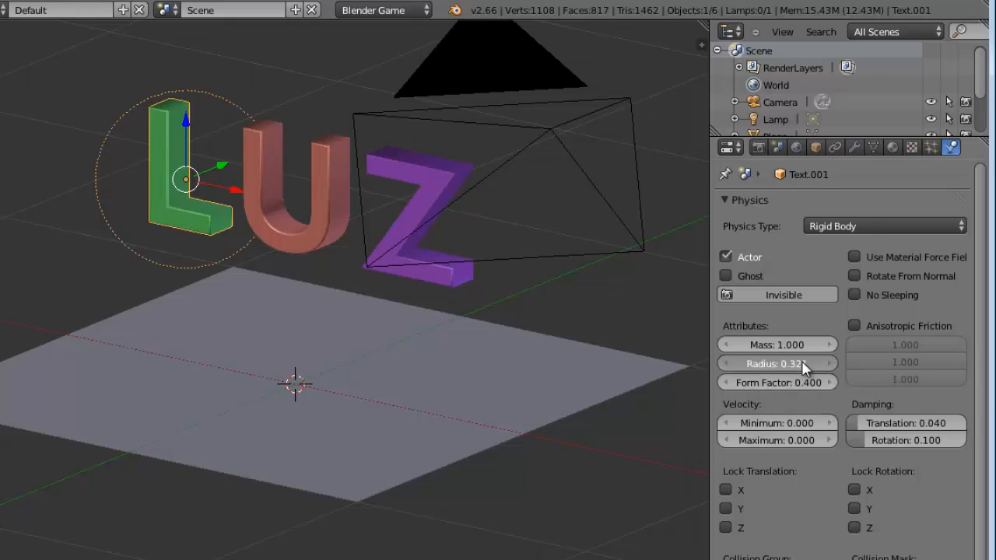
left_click_drag(800, 361, 798, 368)
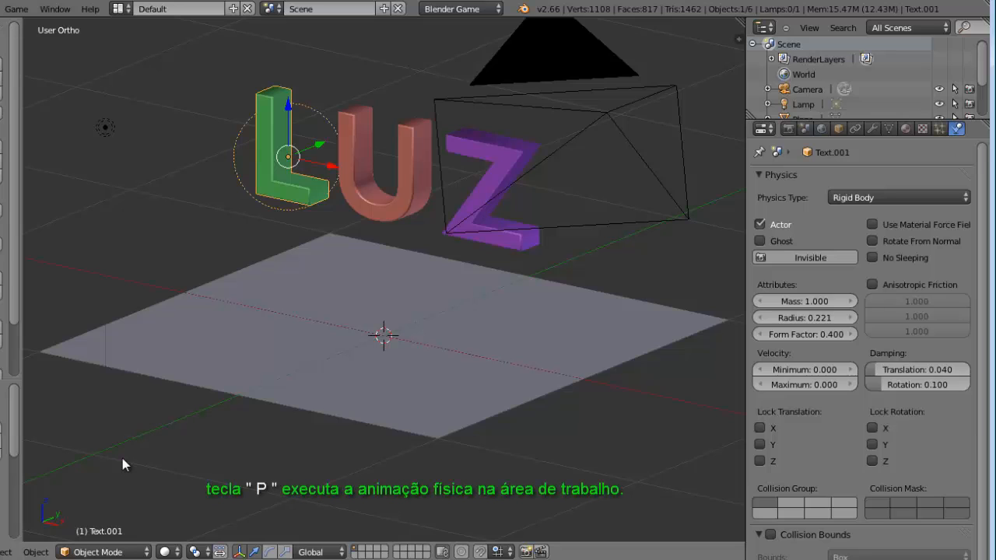
key("p")
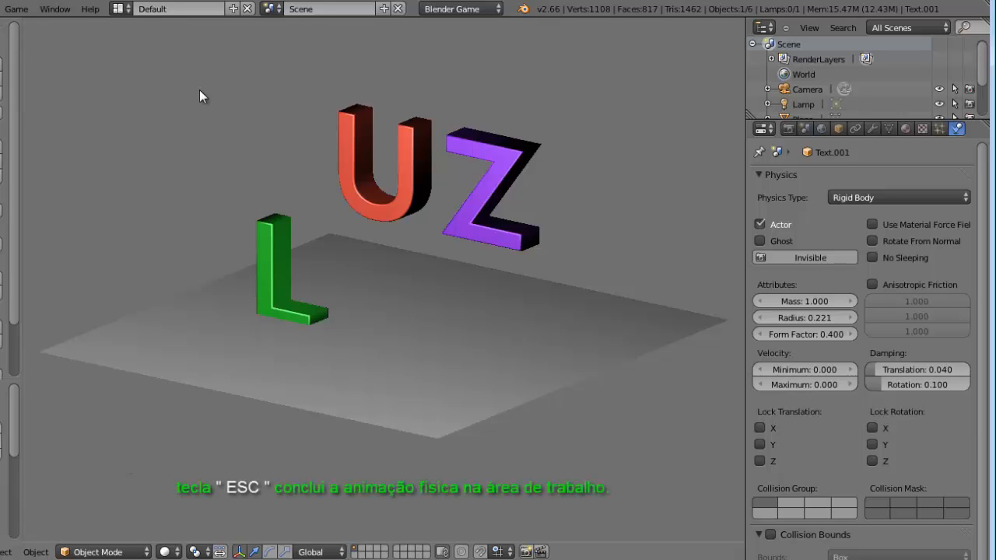
key("Escape")
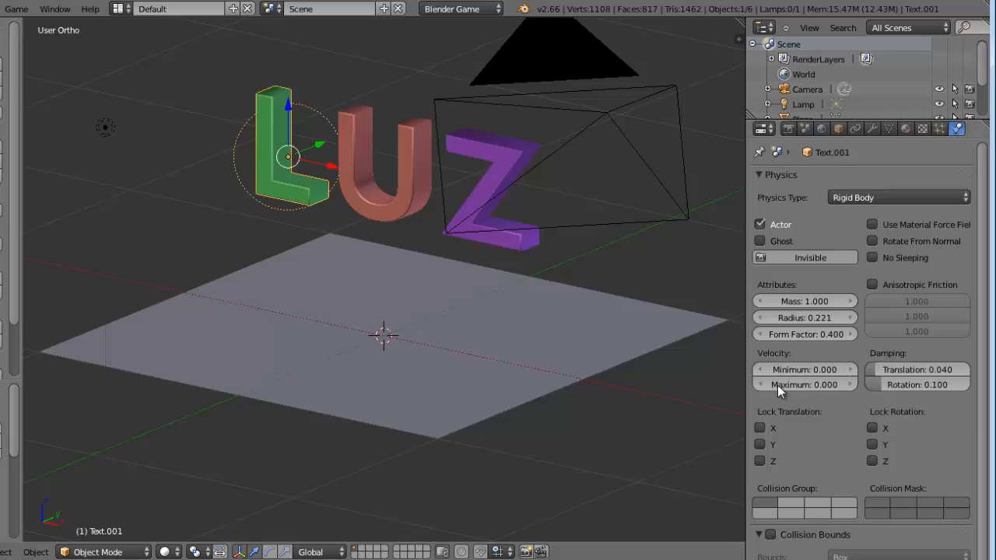
Enable Box collision bounds for the green L and run the simulation to check how it lands.
scroll(811, 411, "down", 1)
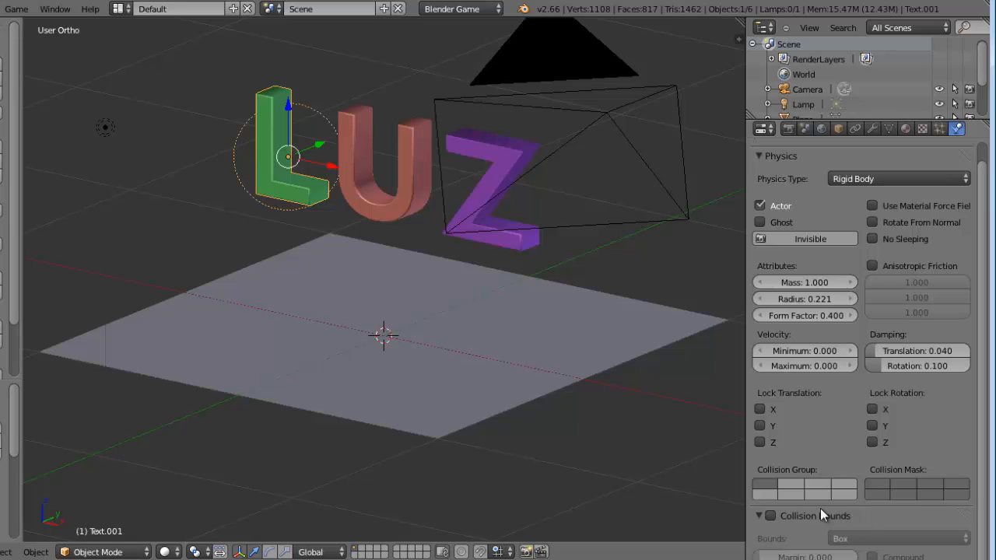
left_click(770, 516)
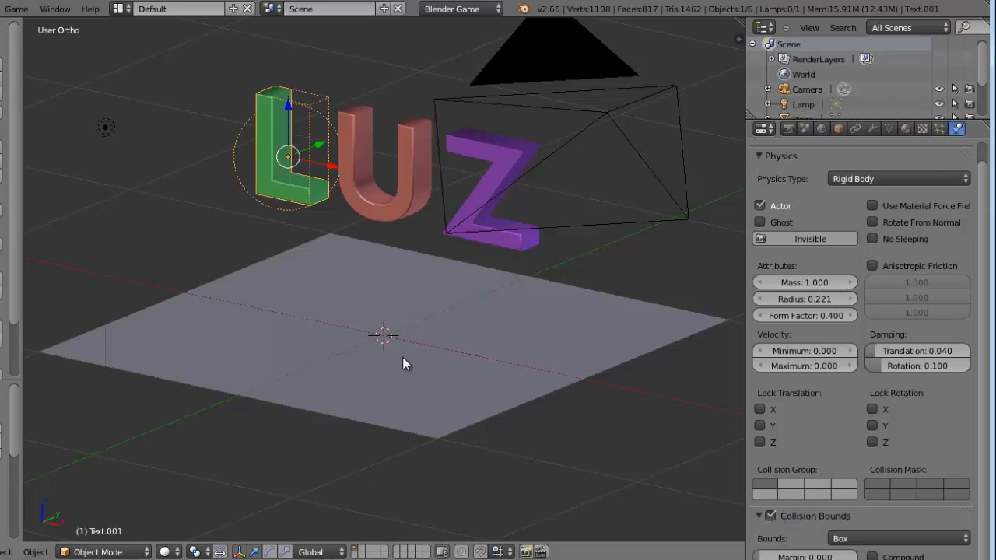
key("p")
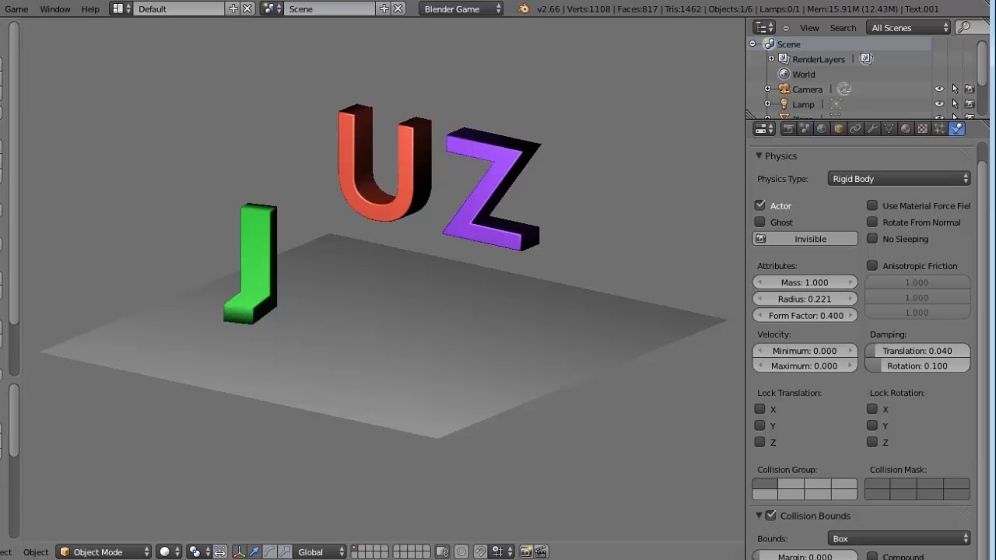
key("Escape")
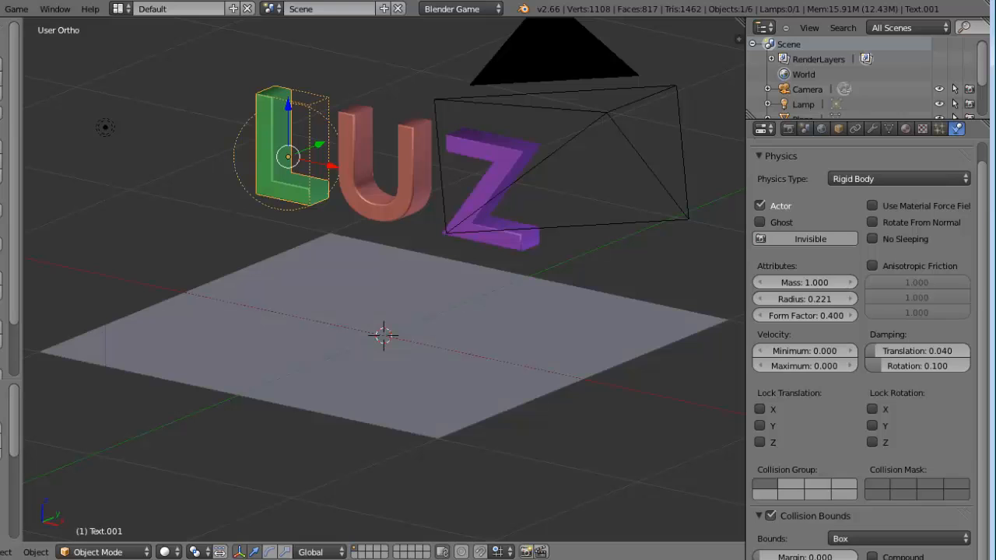
Change the red U's physics type to Rigid Body and test the simulation.
right_click(384, 207)
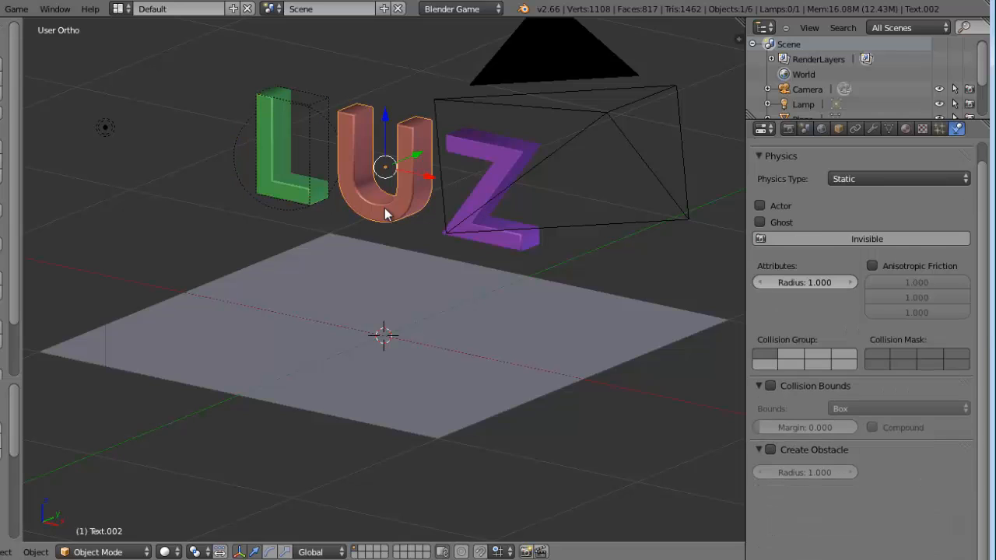
left_click(973, 179)
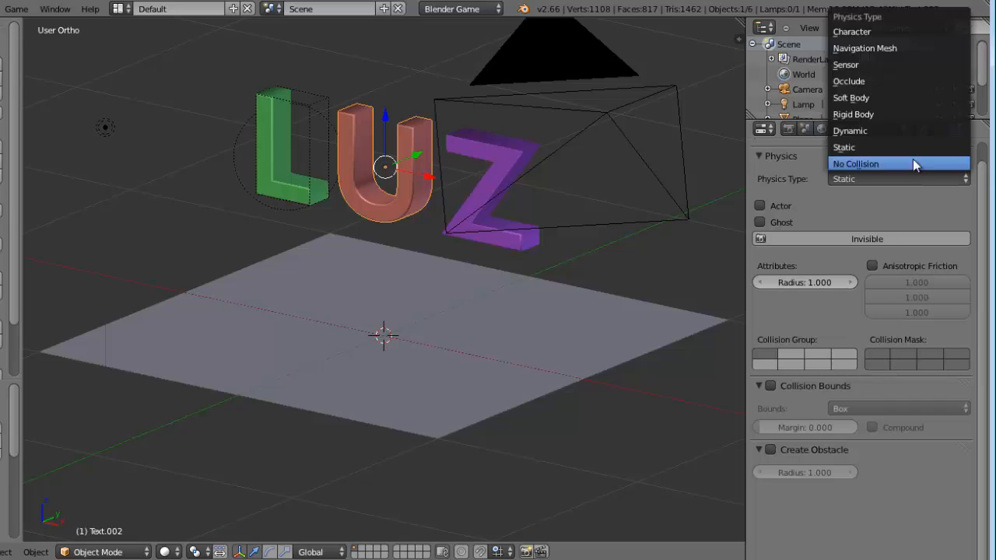
left_click(869, 117)
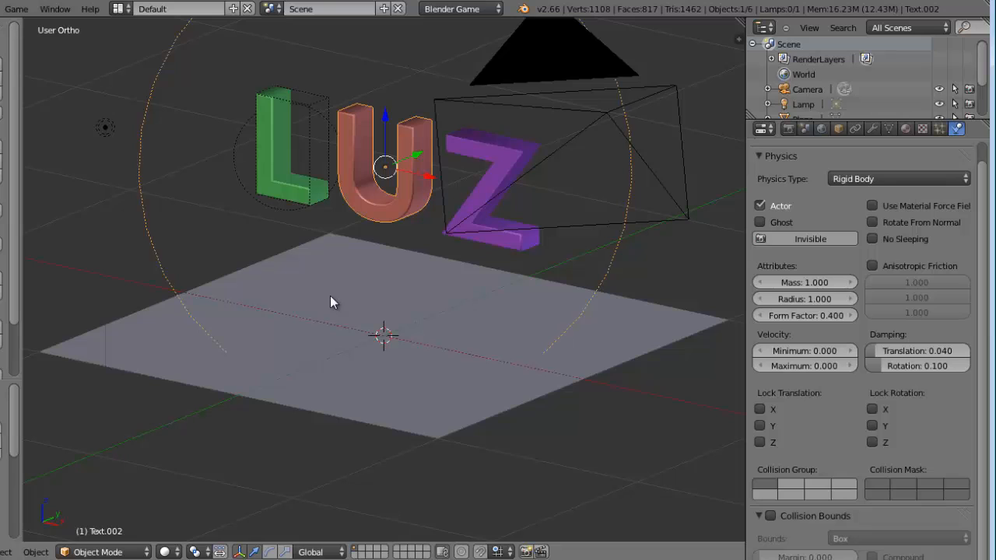
key("p")
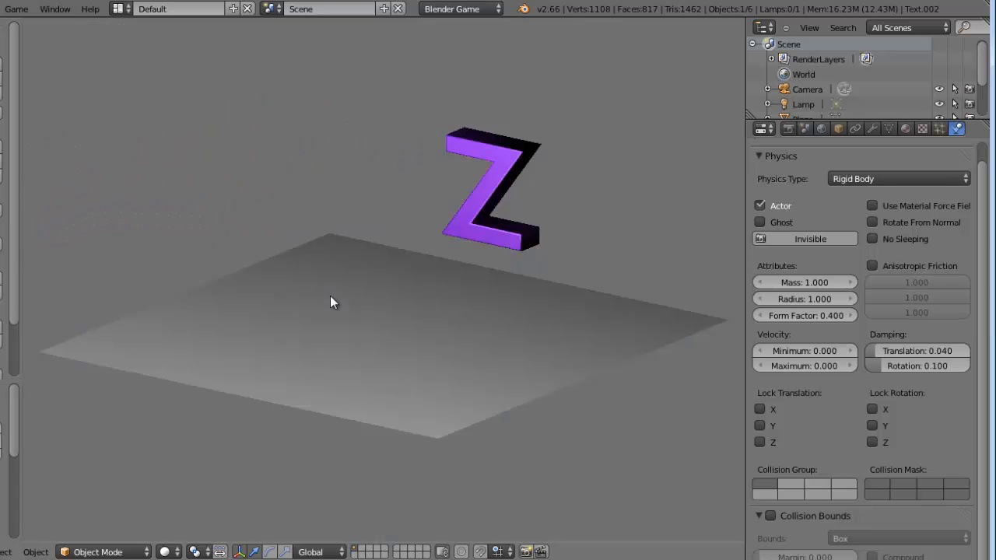
key("Escape")
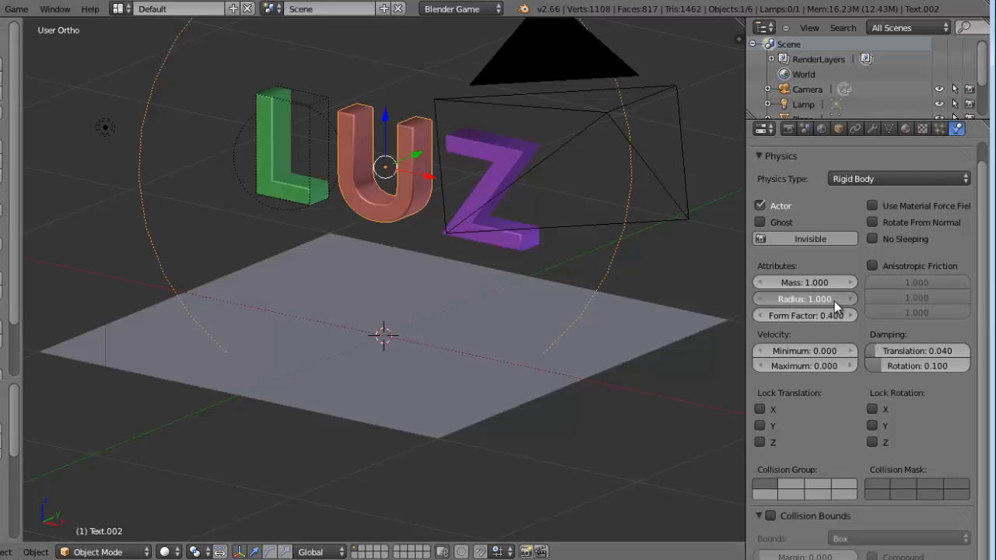
Set the U's radius to 0.221 and enable its Box collision bounds, running the simulation after each change.
left_click_drag(834, 301, 804, 300)
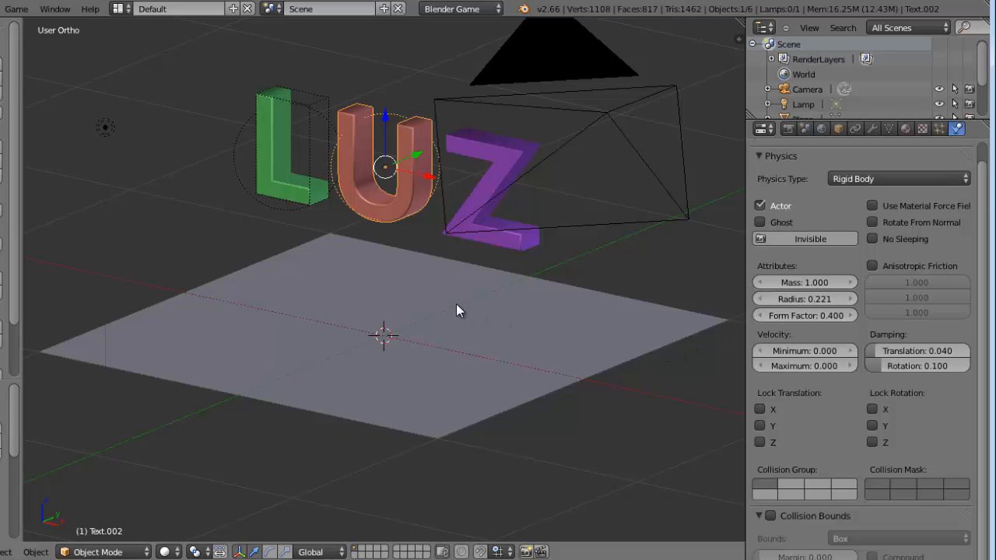
key("p")
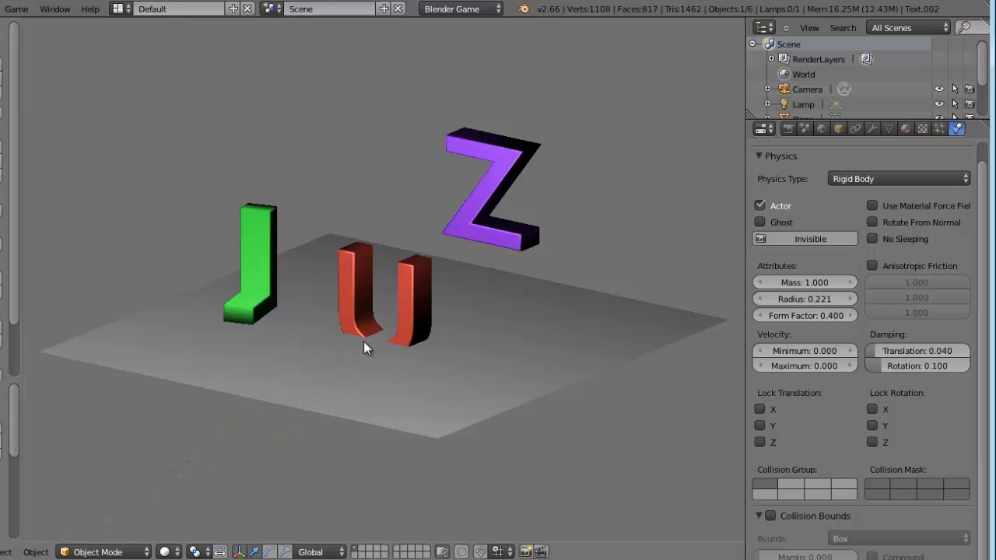
key("Escape")
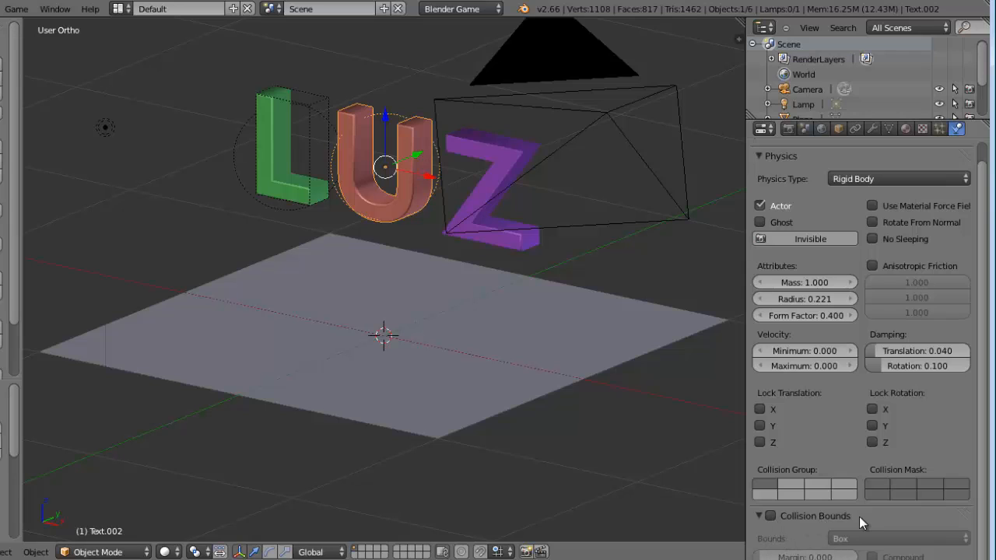
left_click(771, 515)
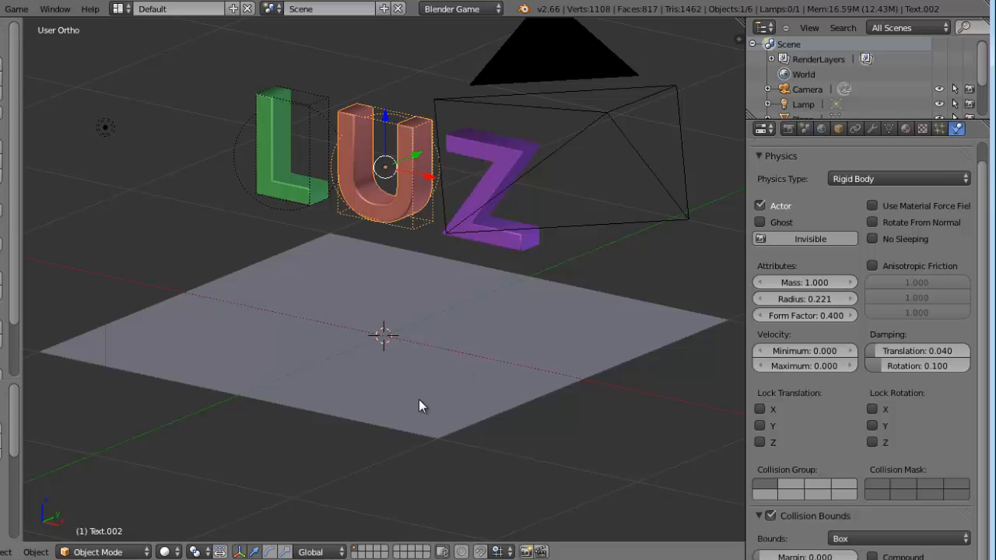
key("p")
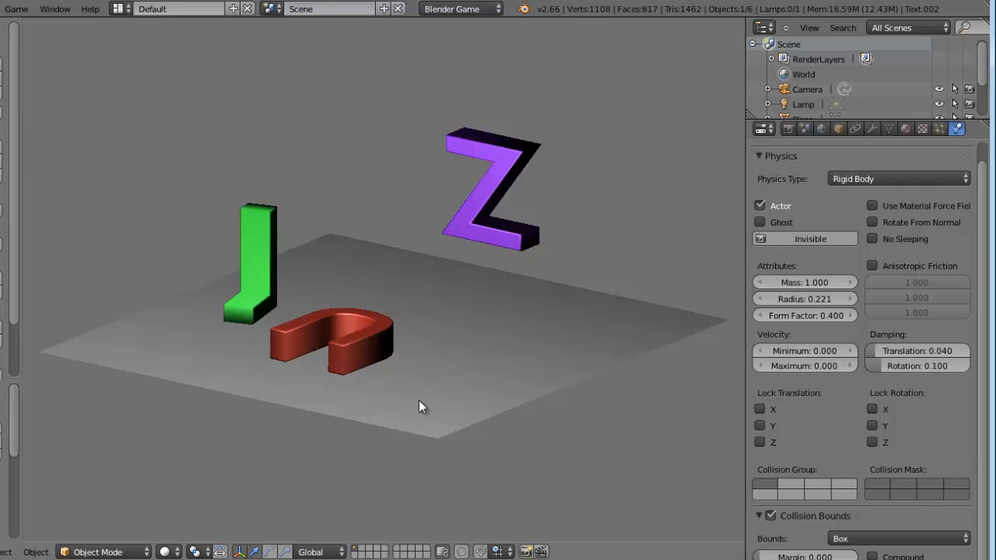
key("Escape")
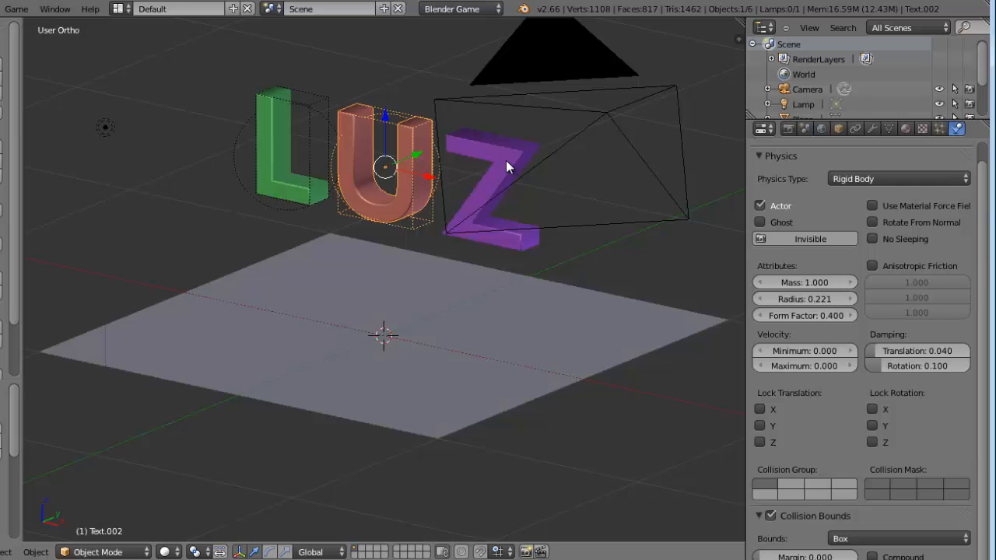
Change the purple Z's physics type to Rigid Body and test the simulation.
right_click(505, 161)
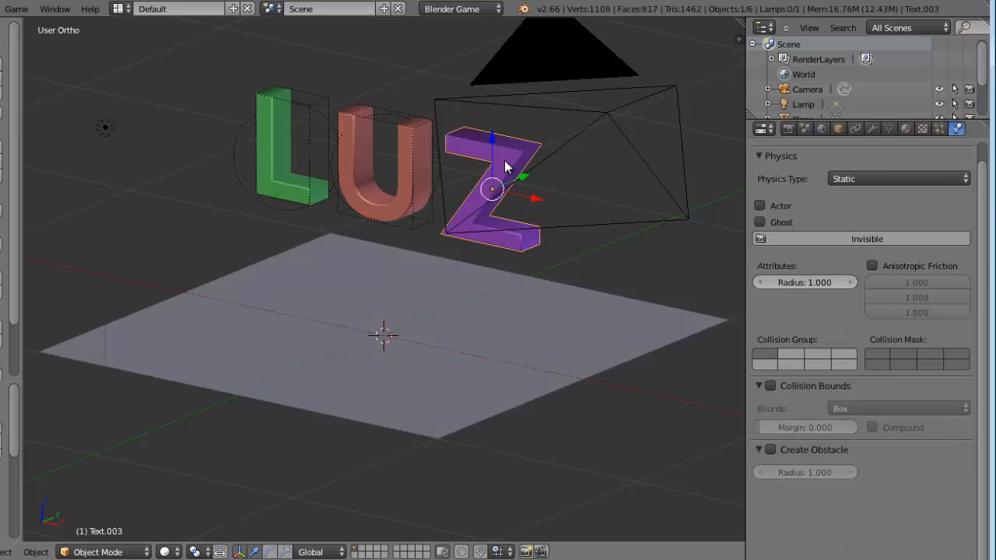
left_click(959, 179)
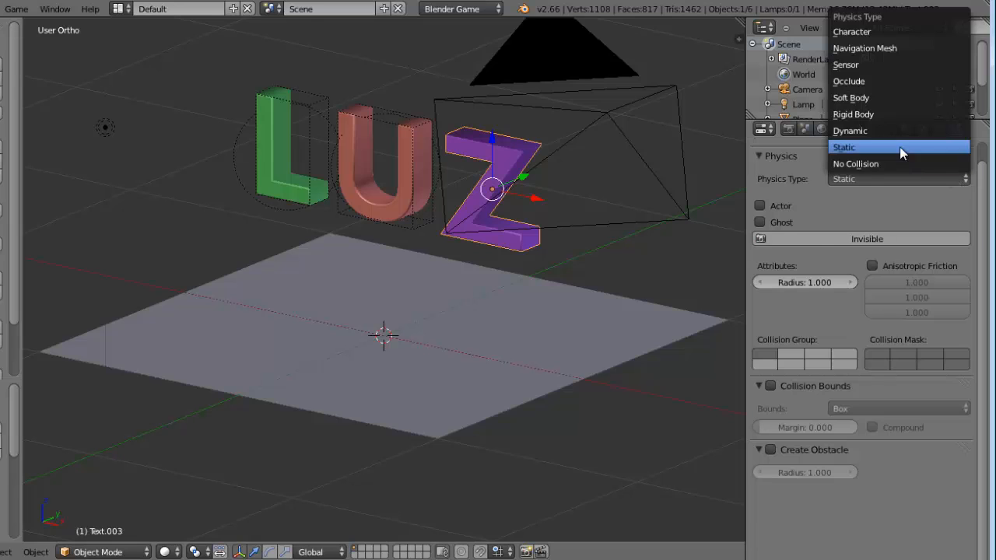
left_click(853, 114)
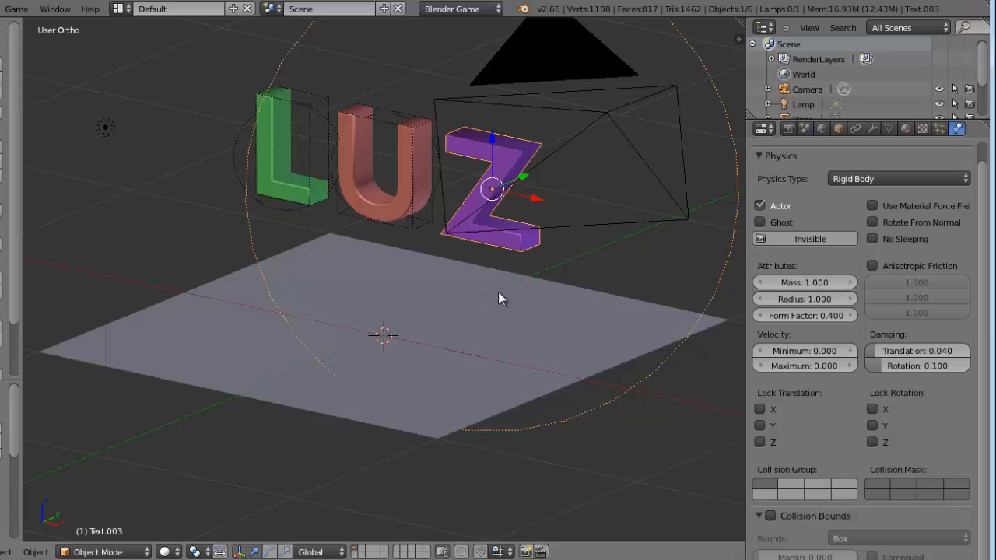
key("p")
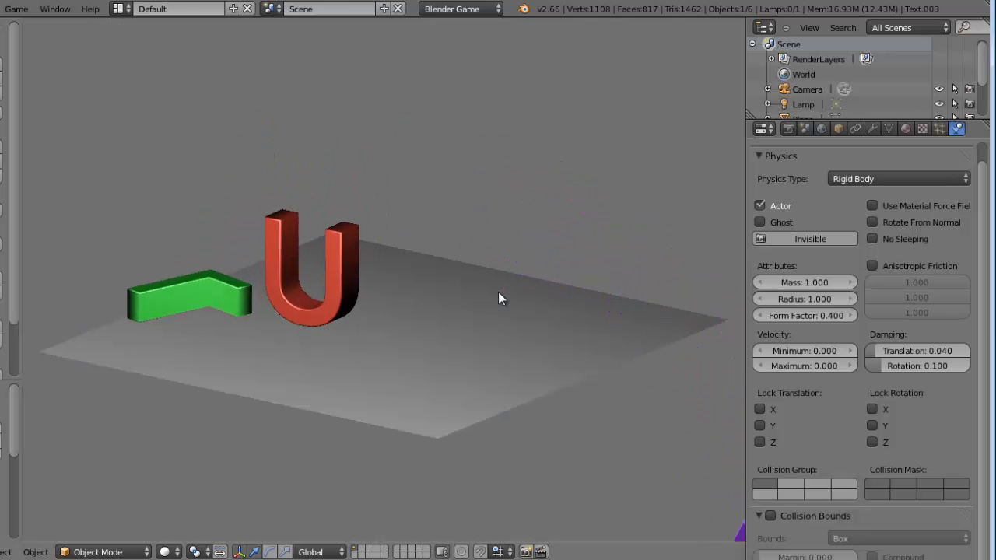
key("Escape")
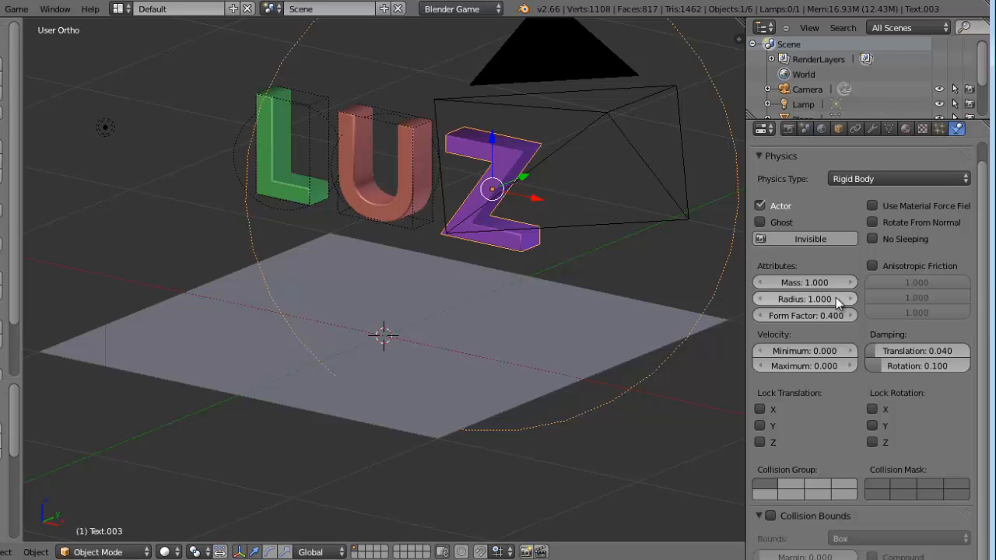
Set the Z's radius to 0.261 and enable its Box collision bounds, running the simulation after each change.
left_click_drag(836, 297, 806, 301)
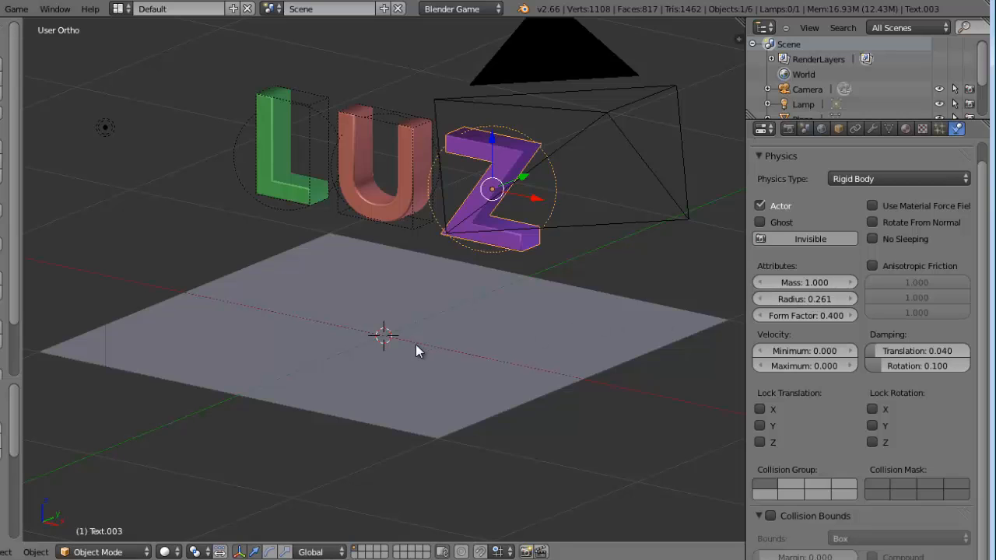
key("p")
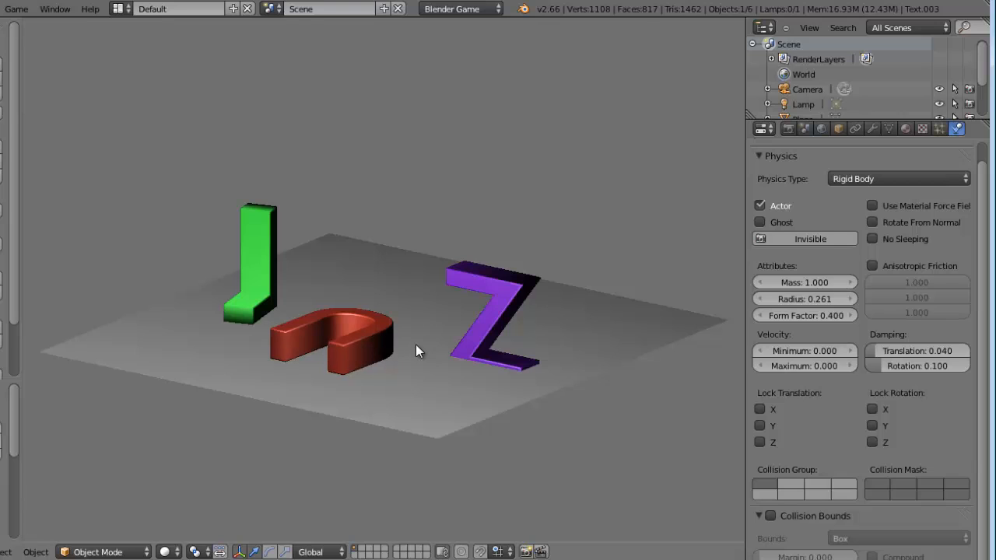
key("Escape")
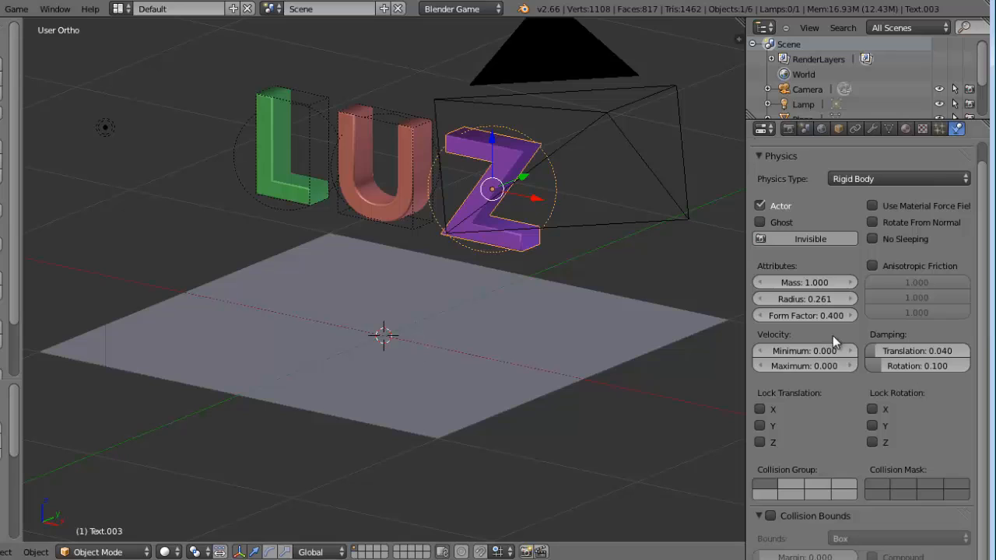
left_click(770, 516)
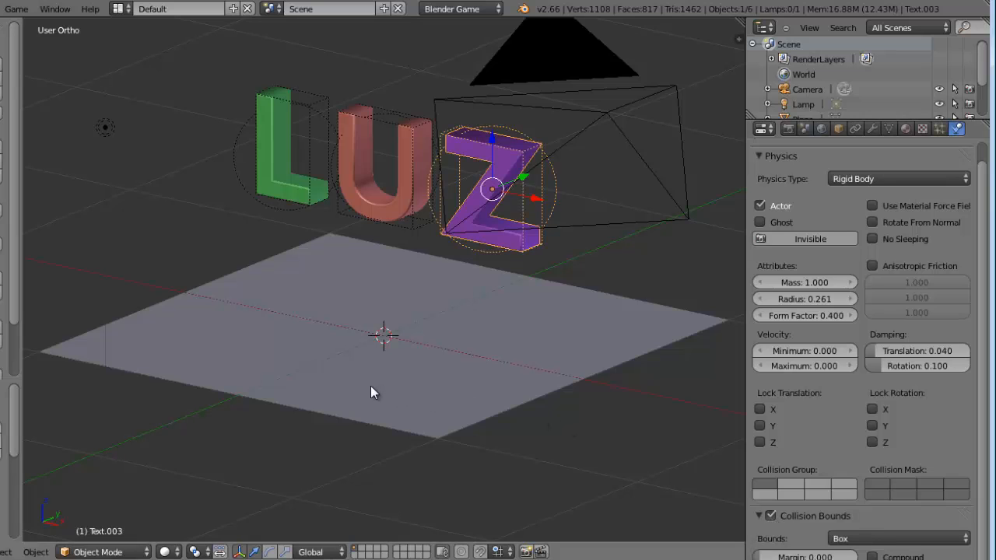
key("p")
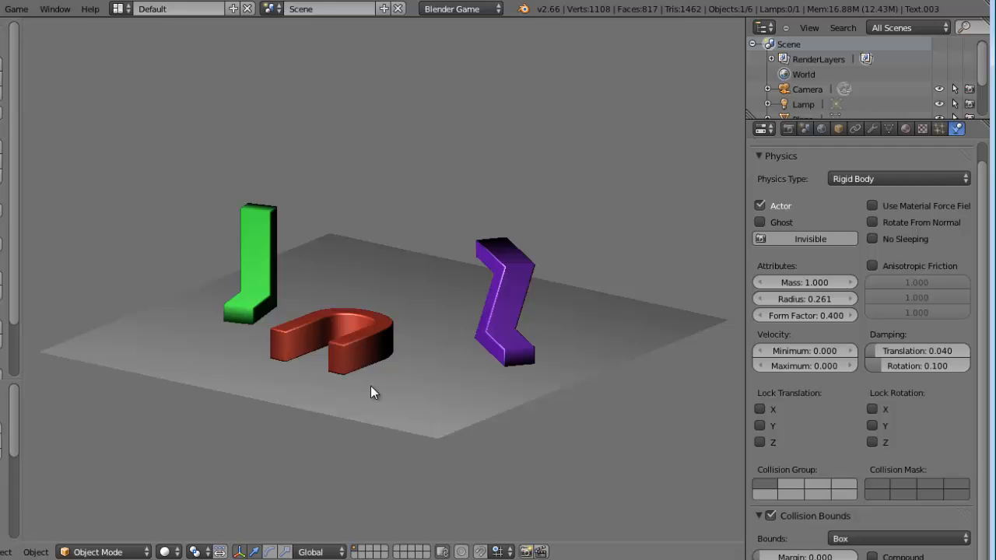
key("Escape")
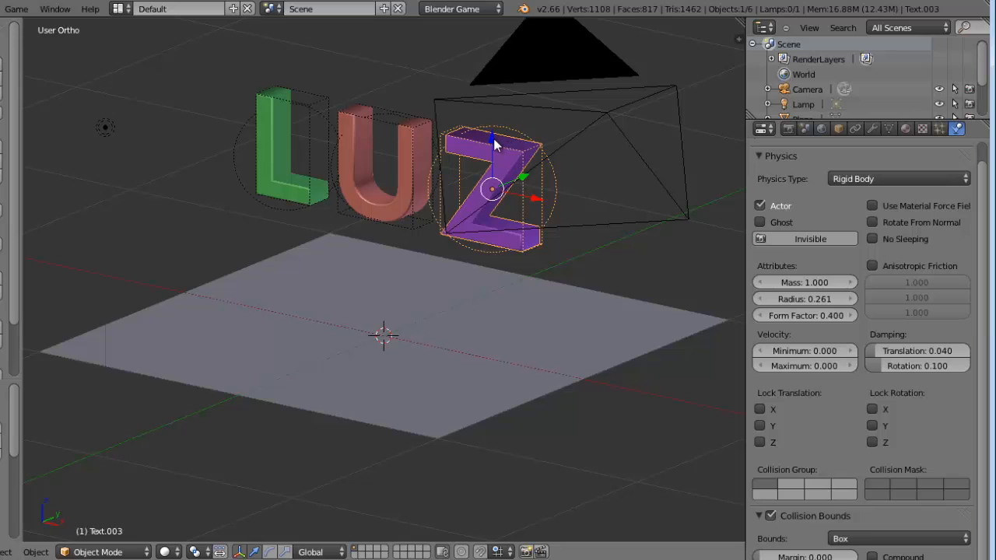
Move the Z up and over towards the U so it falls from above, and run the simulation.
left_click_drag(493, 143, 477, 64)
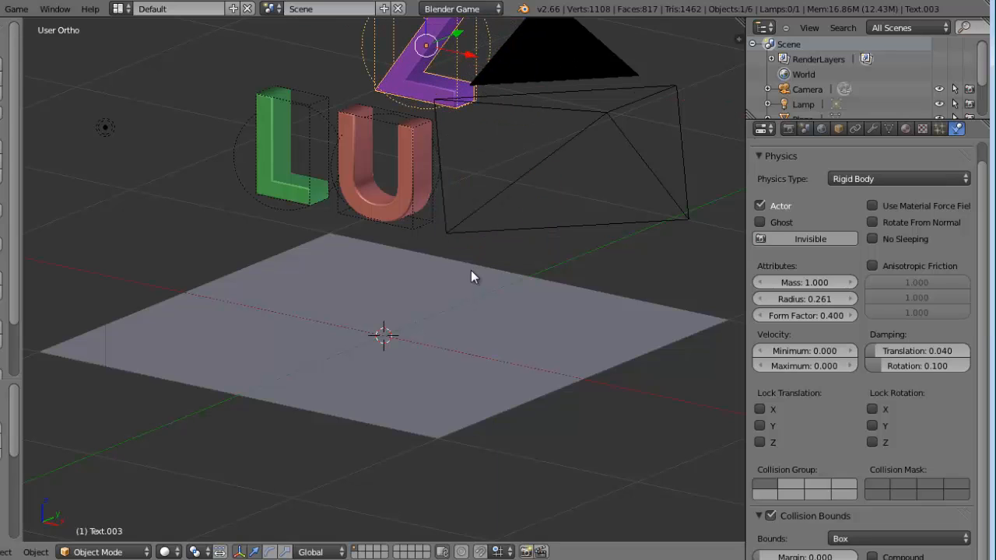
key("p")
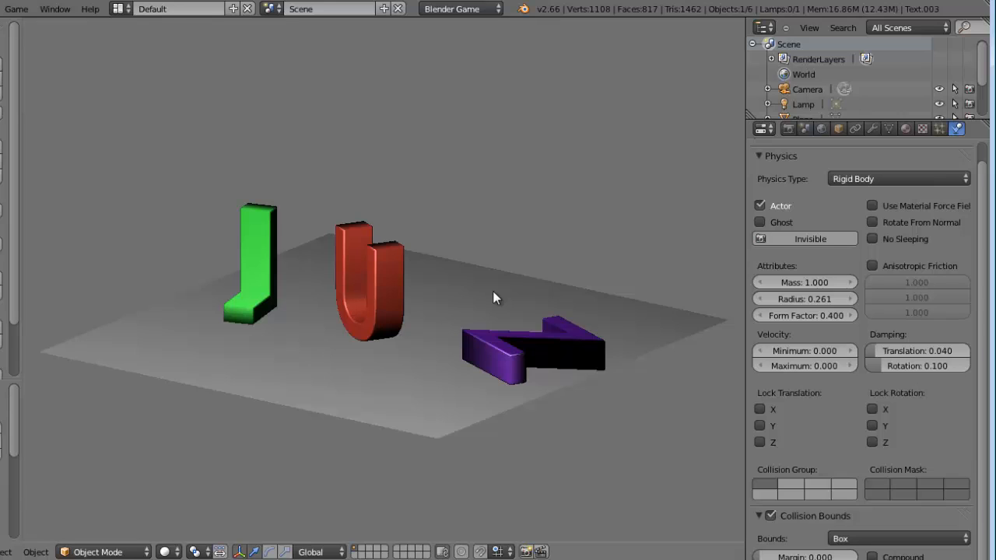
key("Escape")
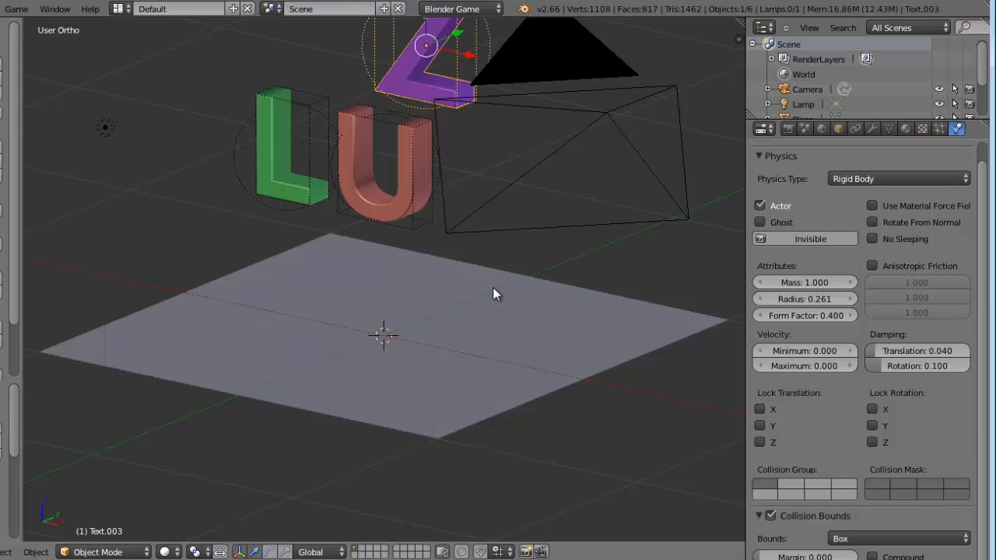
Enable Record Animation for the game engine, deselect everything and run the simulation to record the letters' fall as keyframes.
scroll(491, 314, "down", 1)
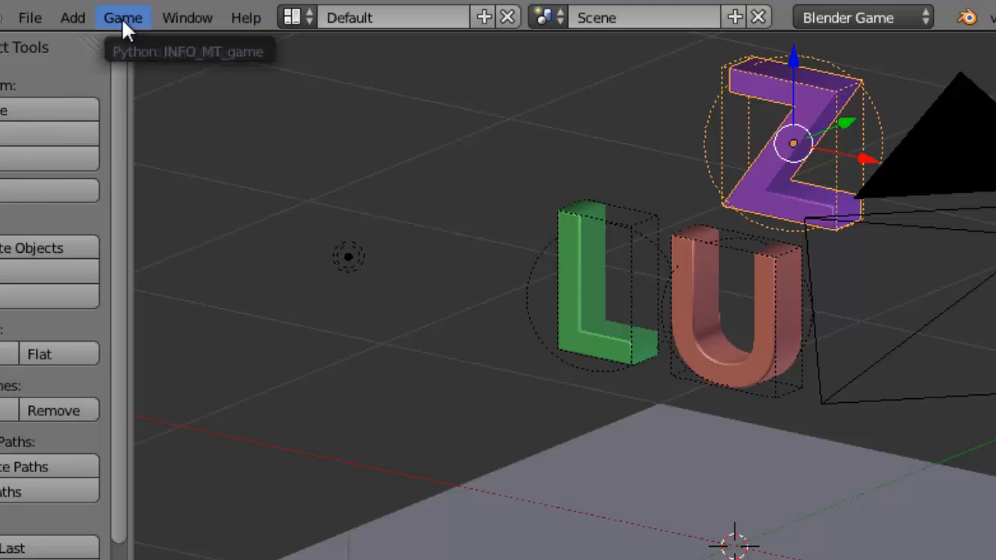
left_click(123, 18)
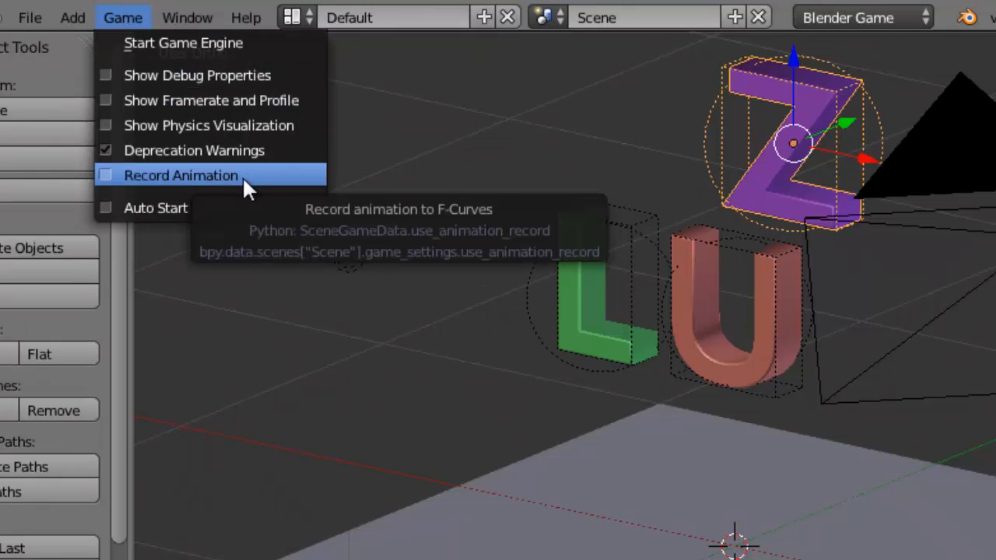
left_click(101, 176)
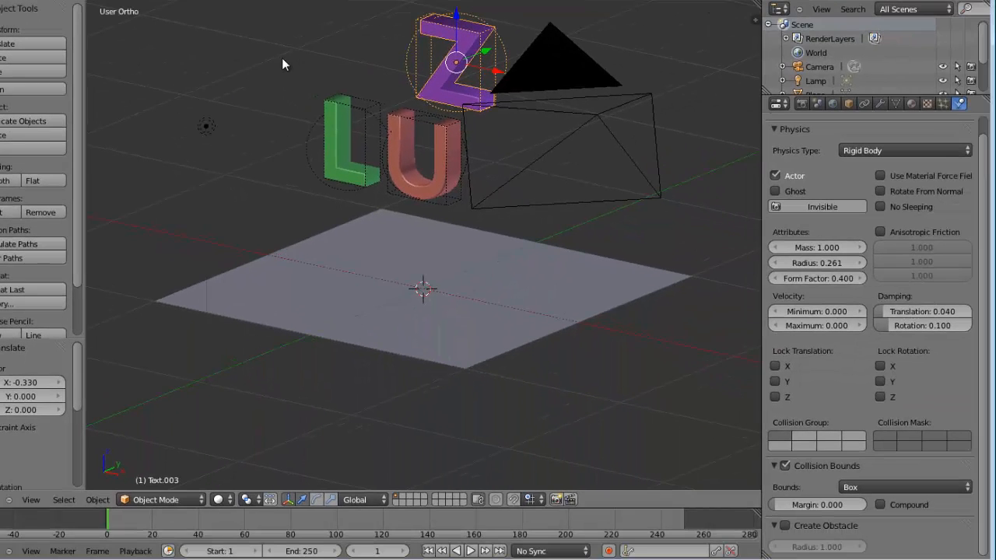
key("a")
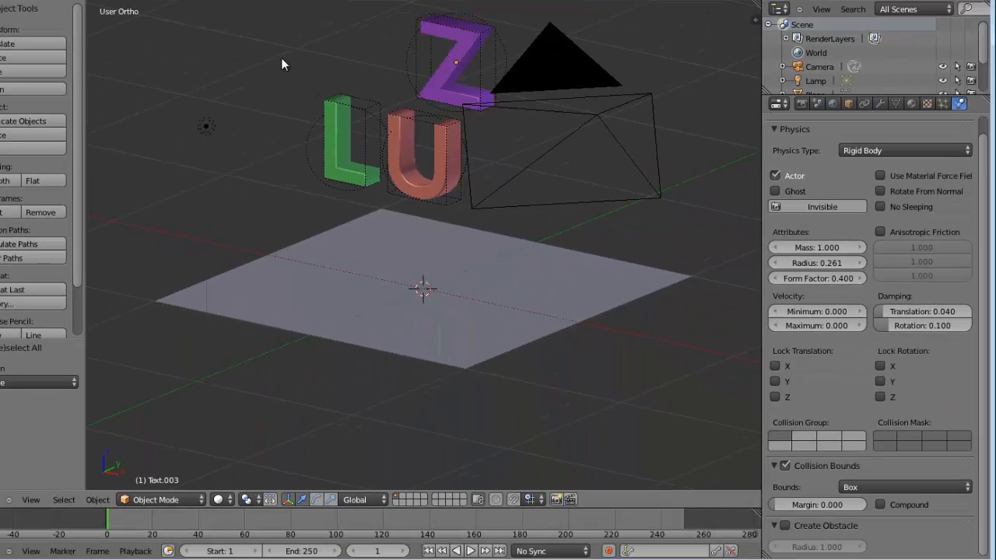
left_click(90, 1)
key("p")
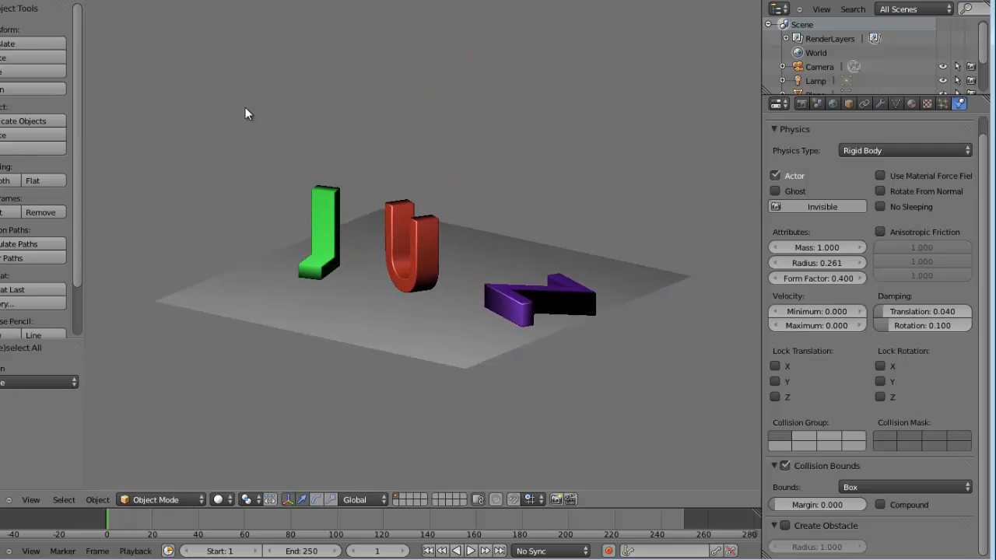
key("Escape")
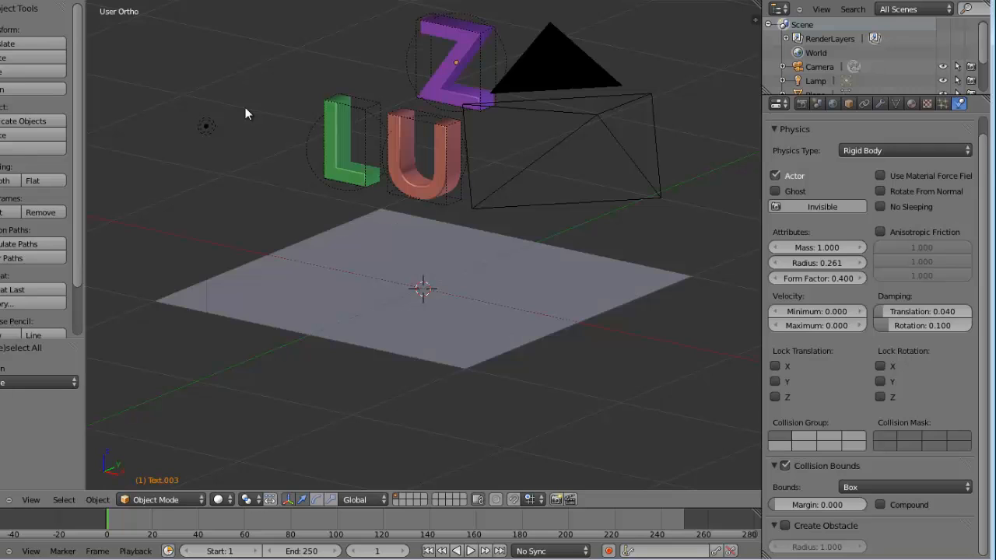
Select the green L, switch the render engine to Blender Render and play back the recorded animation.
right_click(334, 123)
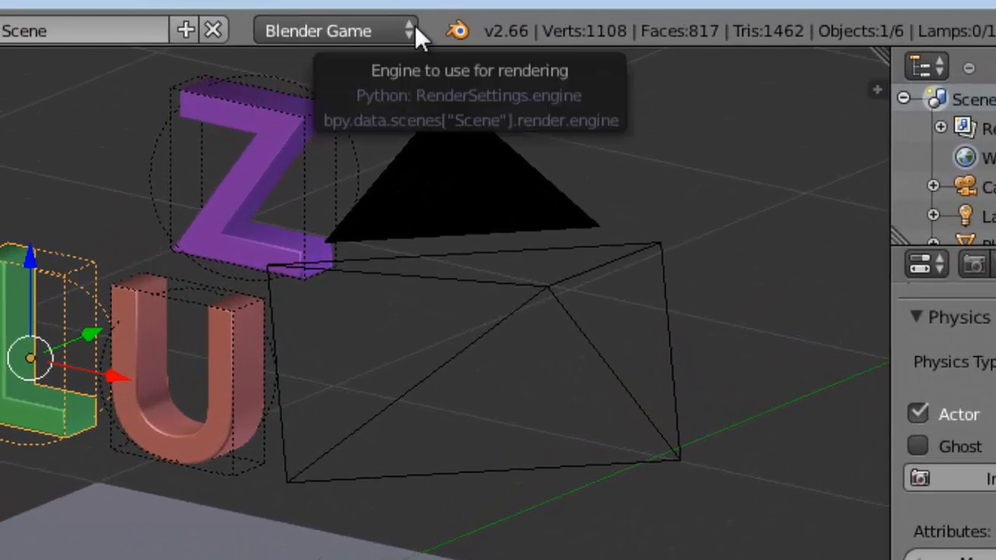
left_click(413, 31)
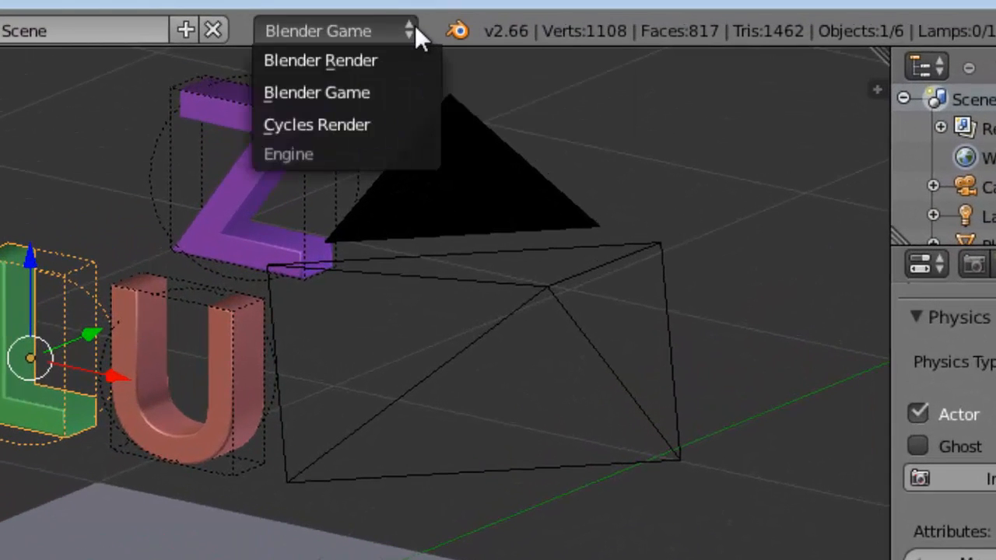
left_click(379, 60)
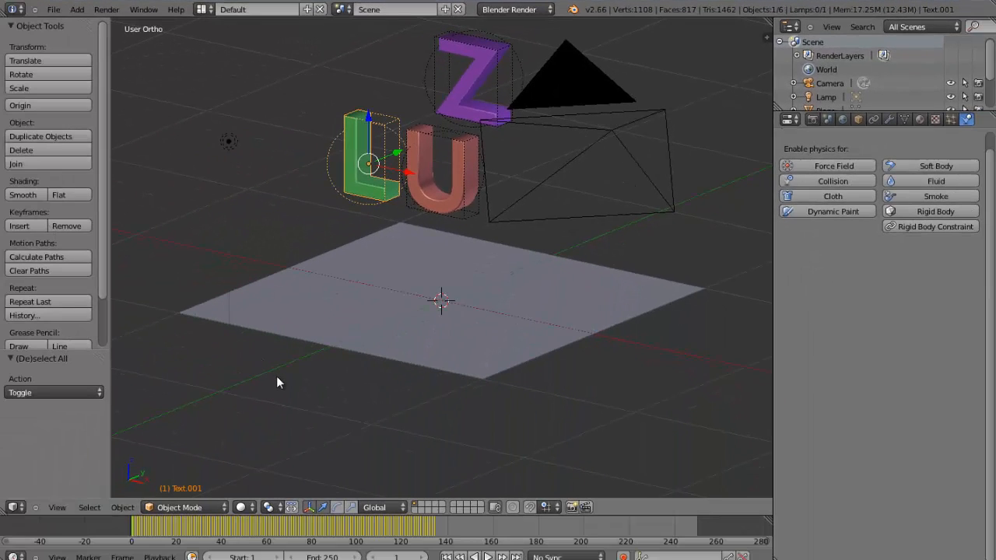
key("alt+a")
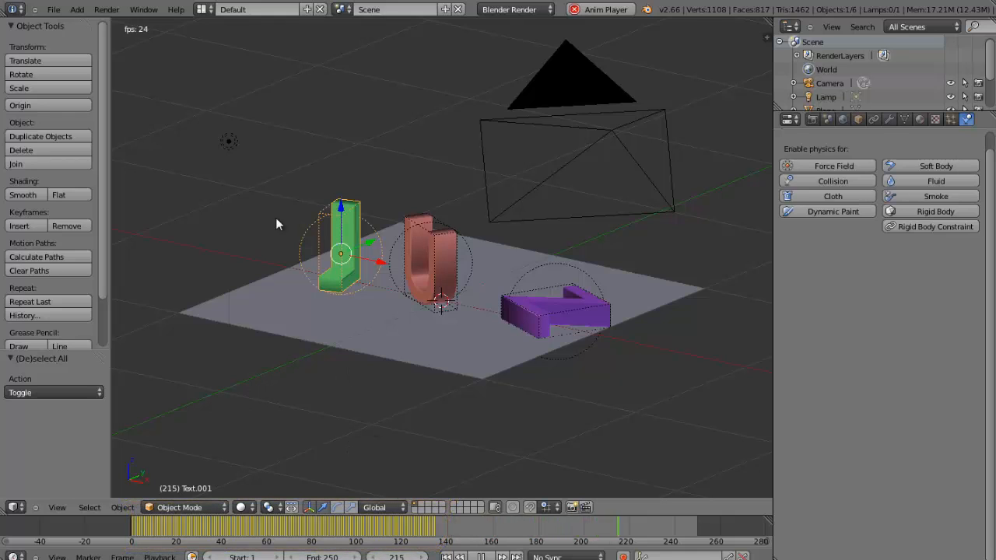
key("Escape")
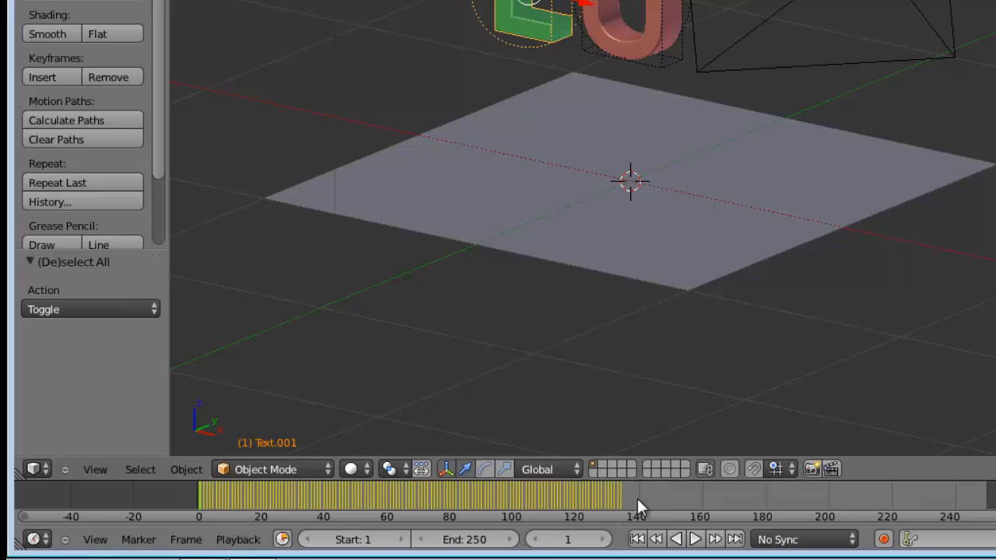
Set the animation's end frame to 140 and play the shortened timeline.
left_click(476, 539)
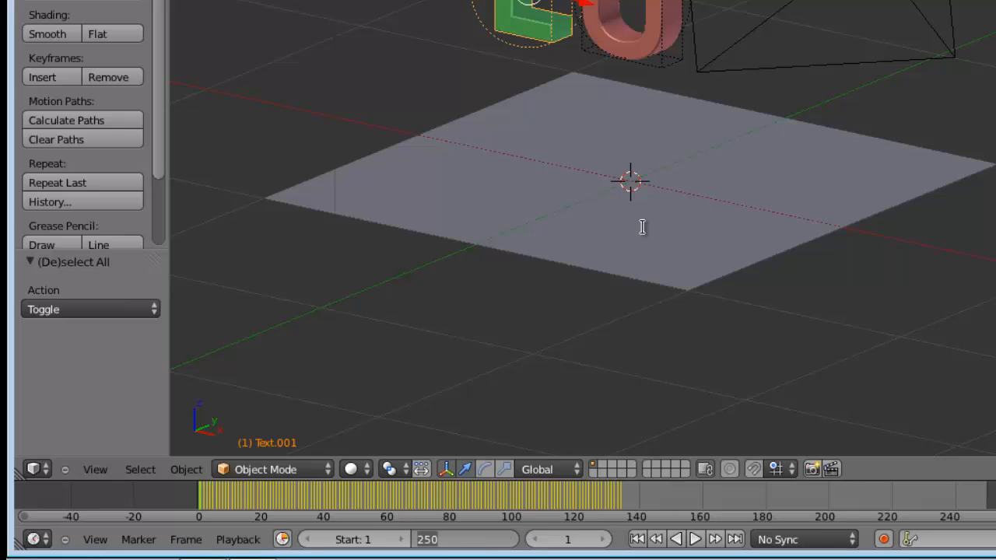
type("140")
key("Return")
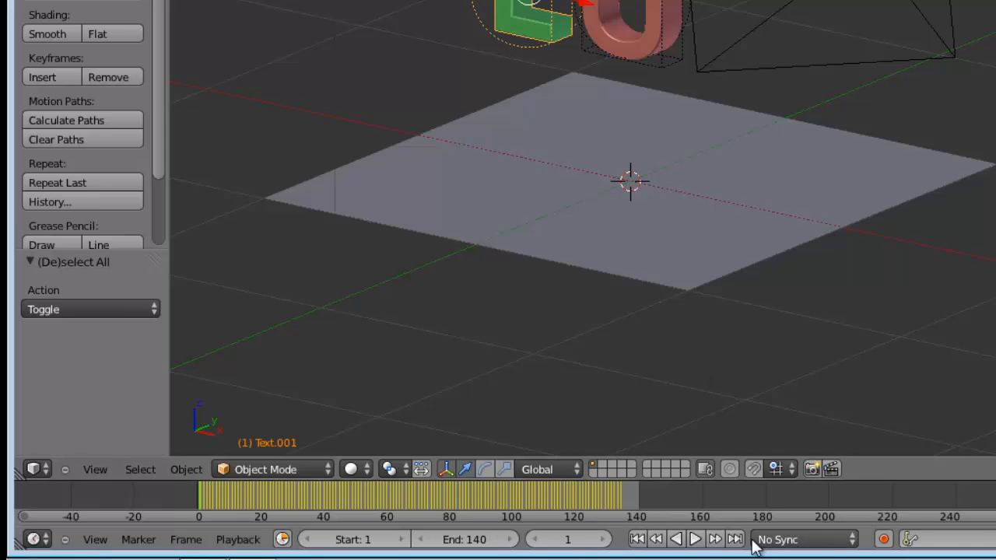
left_click(695, 539)
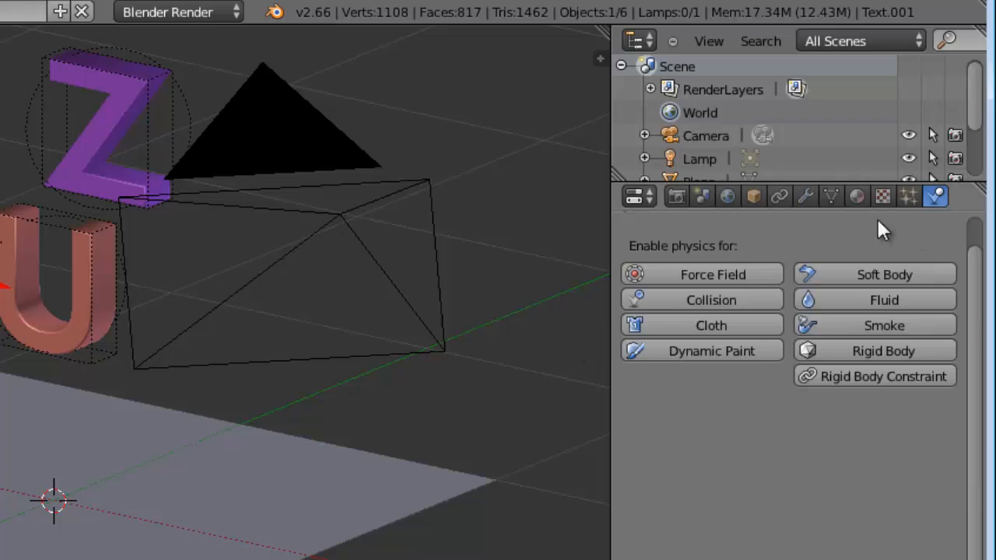
Set the render output file format to AVI JPEG.
left_click(674, 196)
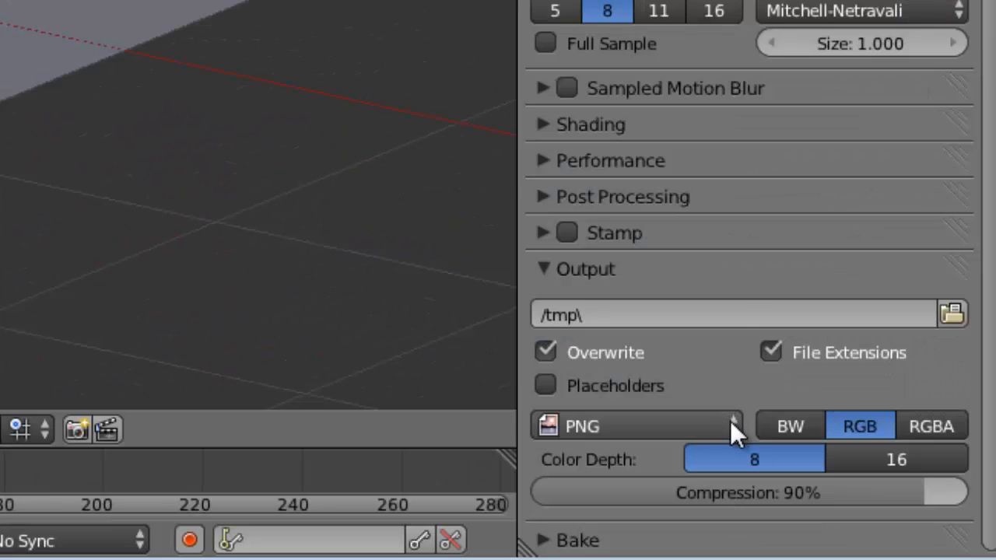
left_click(735, 427)
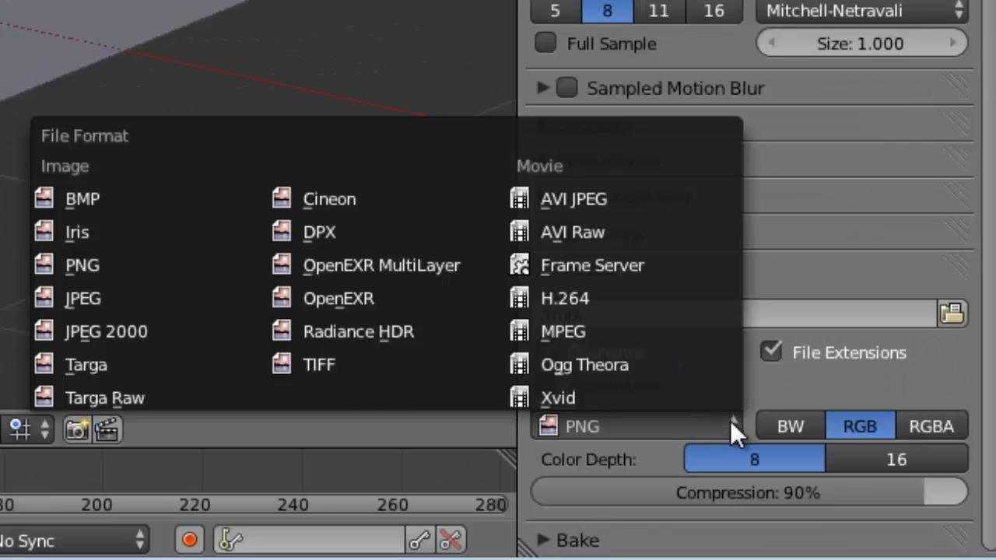
left_click(603, 199)
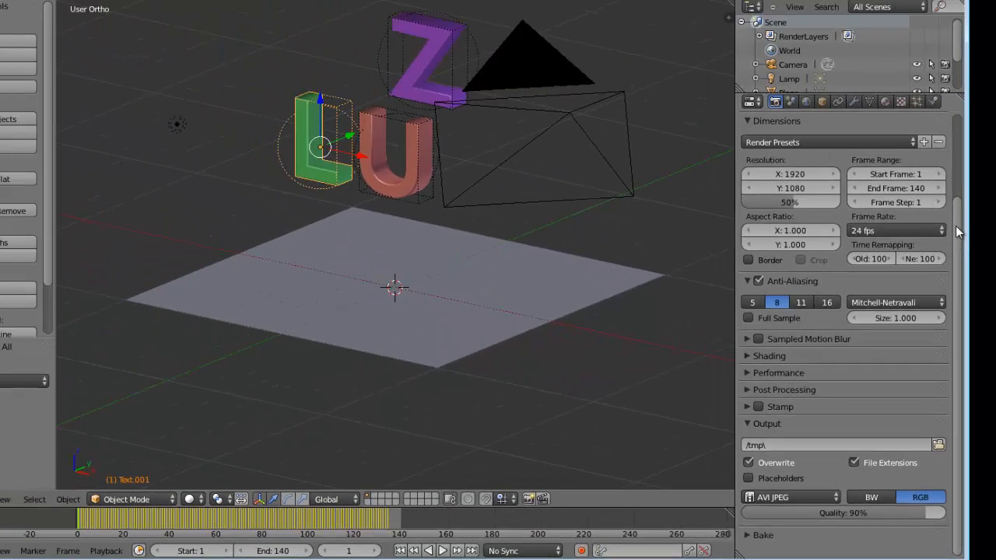
Render the full animation and play back the resulting movie twice, moving the player window fully into view.
left_click_drag(957, 229, 961, 153)
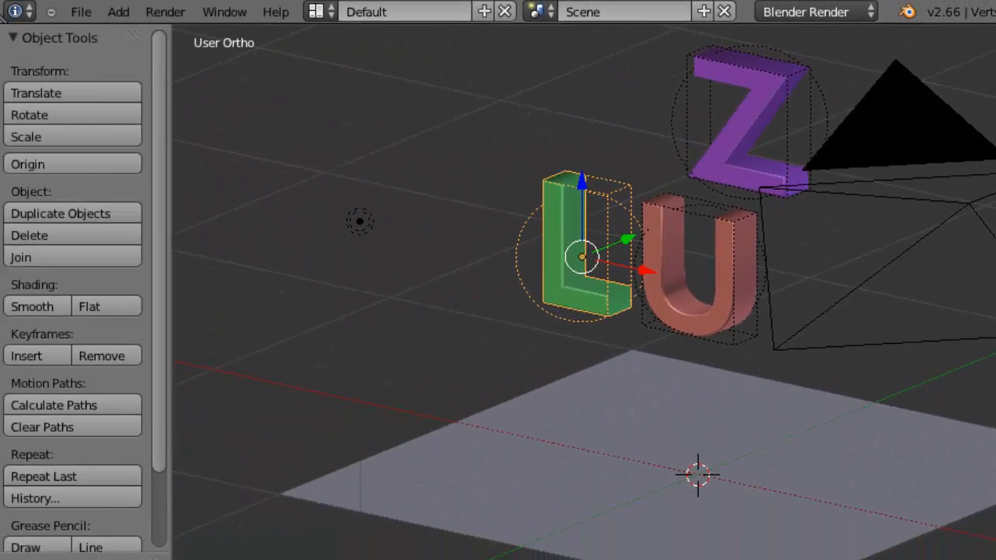
key("F12")
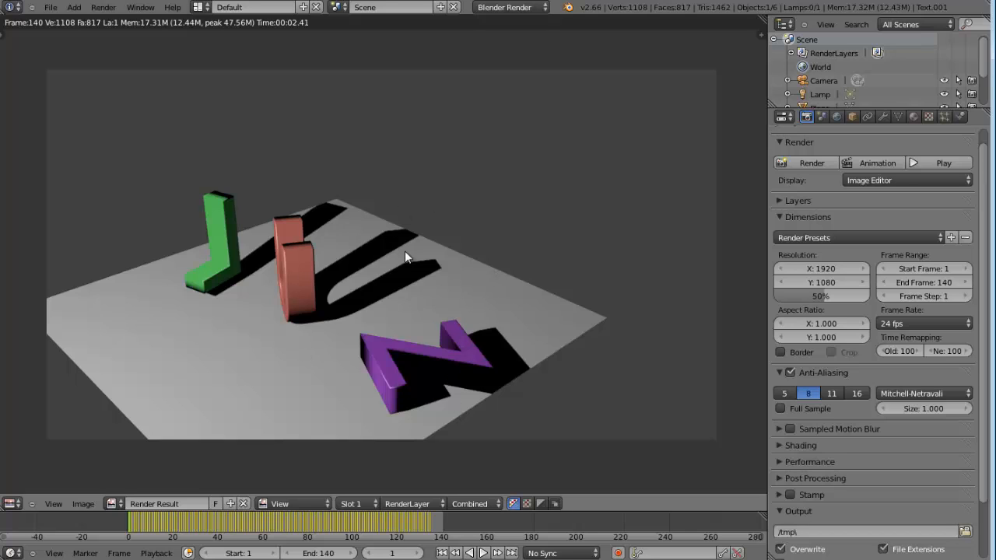
left_click(941, 164)
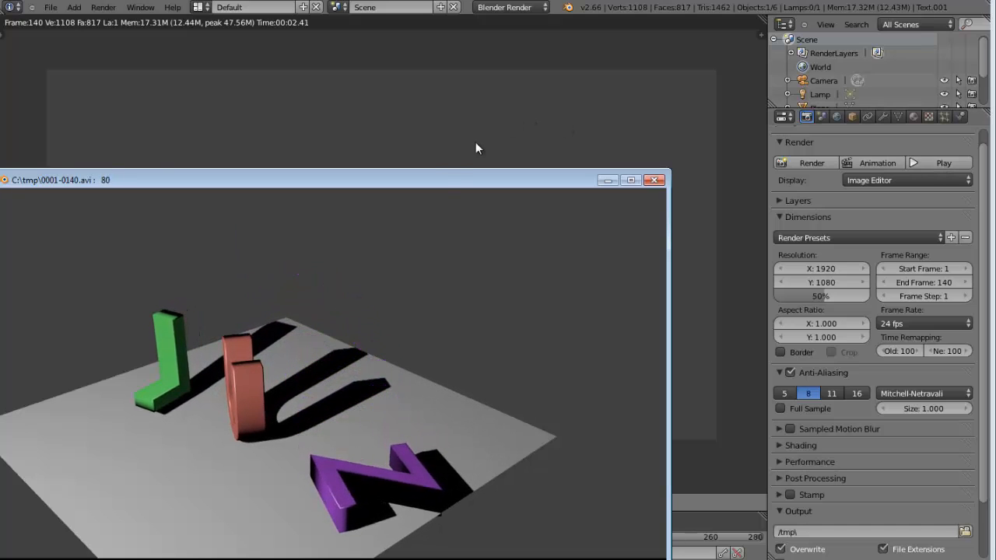
left_click_drag(437, 179, 495, 62)
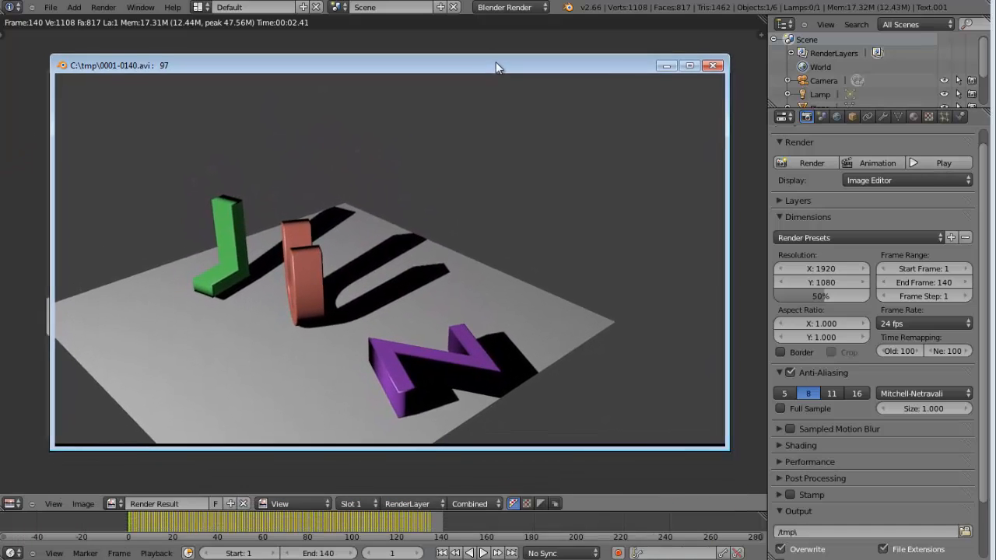
left_click(942, 164)
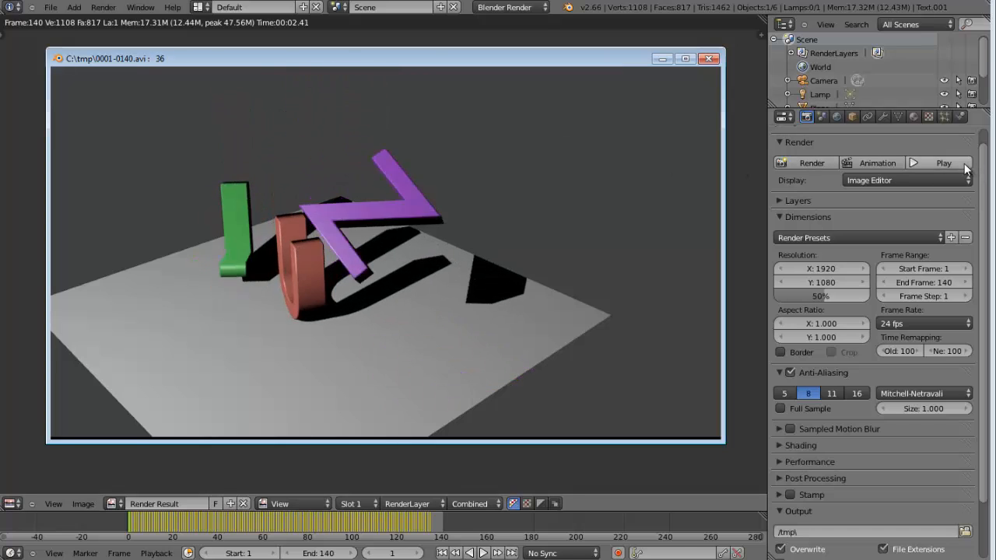